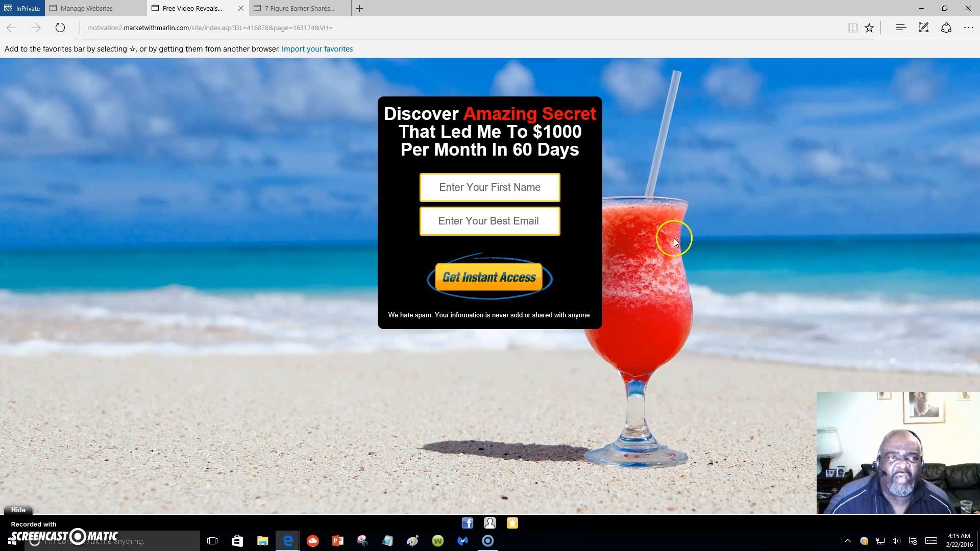
Examine the landing page choices on the Manage Websites page, from the ready-made sales funnels to the Power Lead System Lead Capture Pages
click(89, 11)
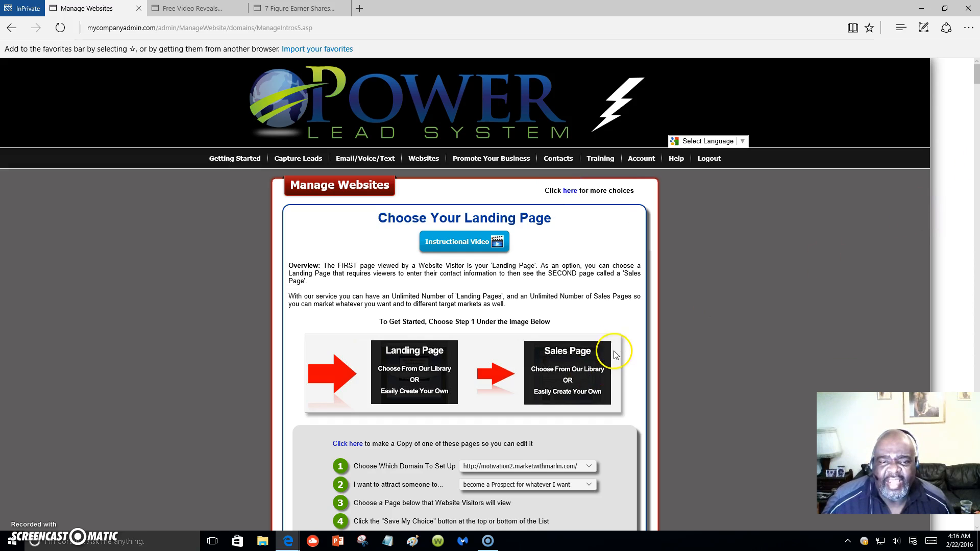
mouse_move(421, 162)
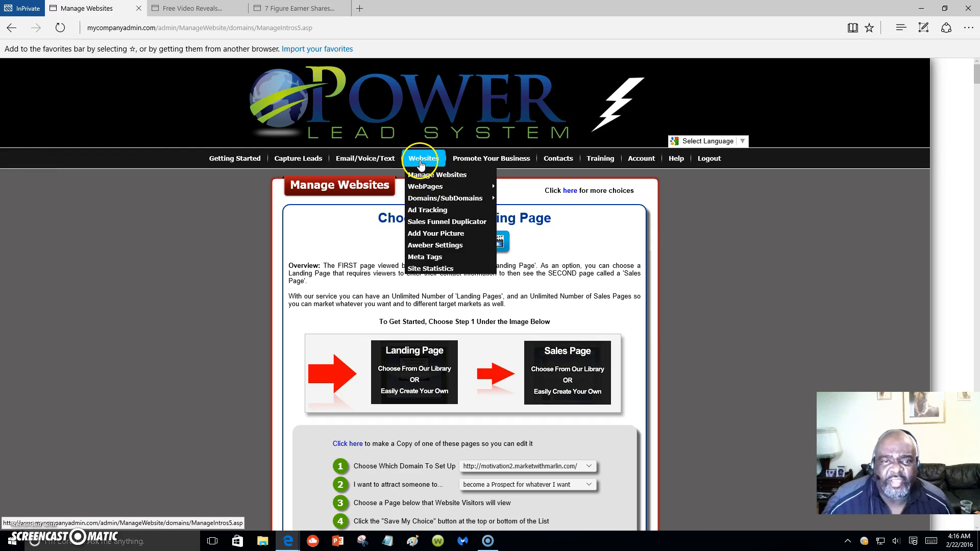
scroll(582, 300, down, 5)
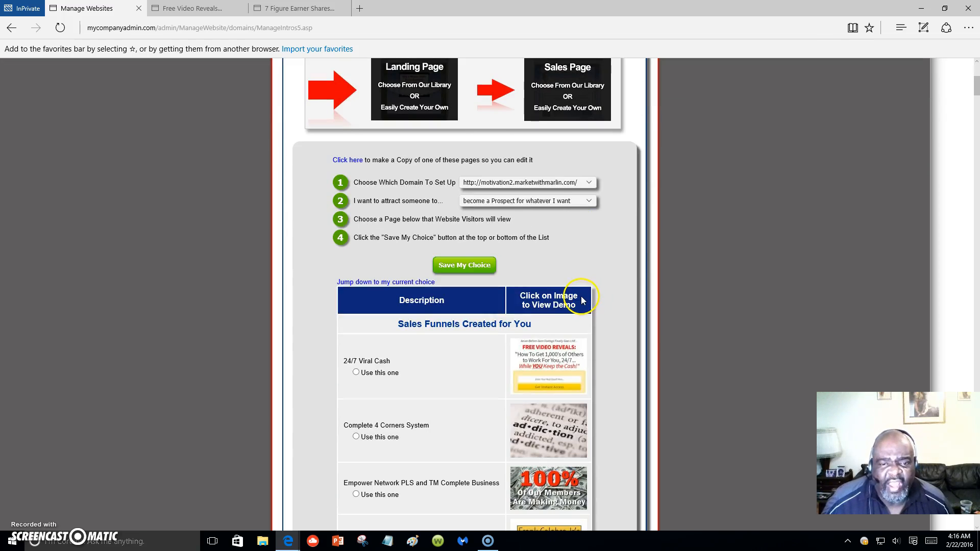
scroll(582, 300, down, 4)
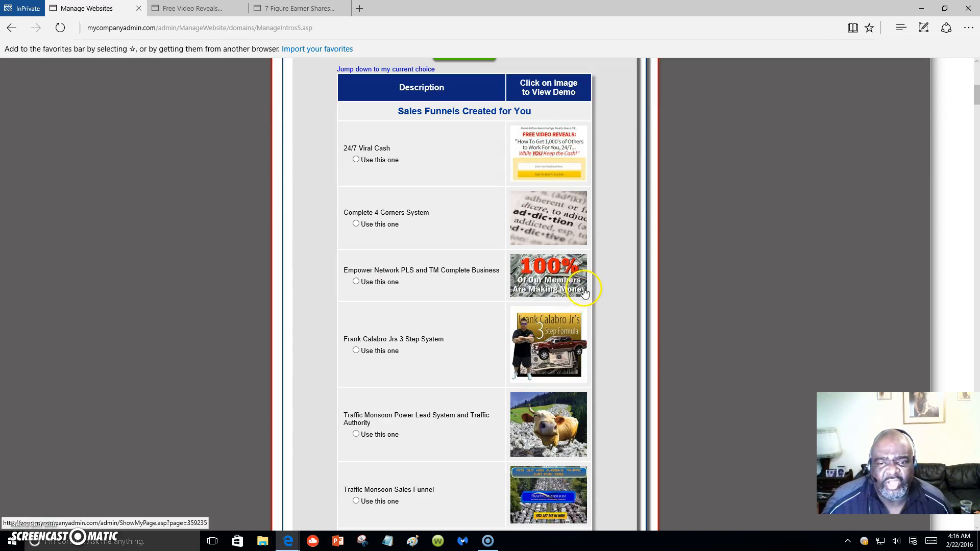
scroll(581, 300, down, 16)
scroll(588, 294, down, 15)
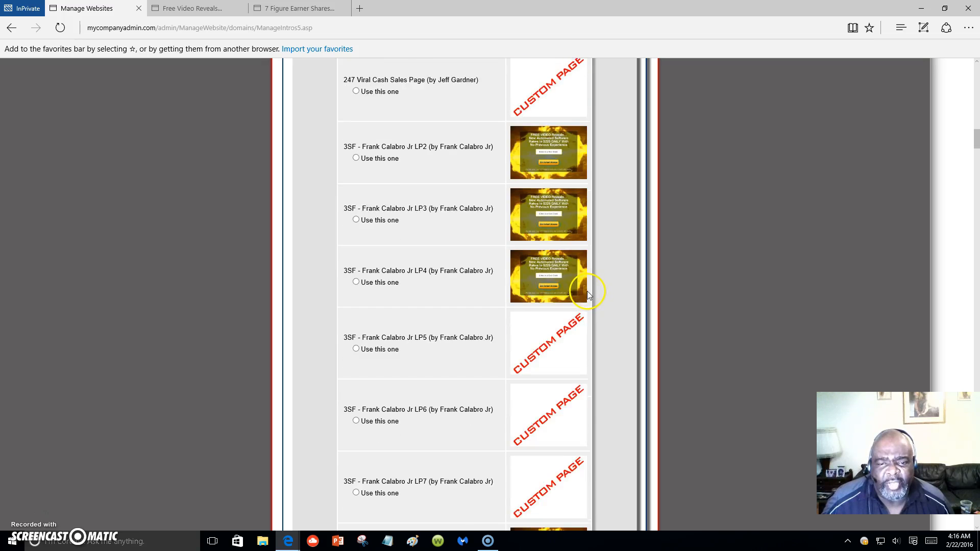
scroll(589, 292, down, 4)
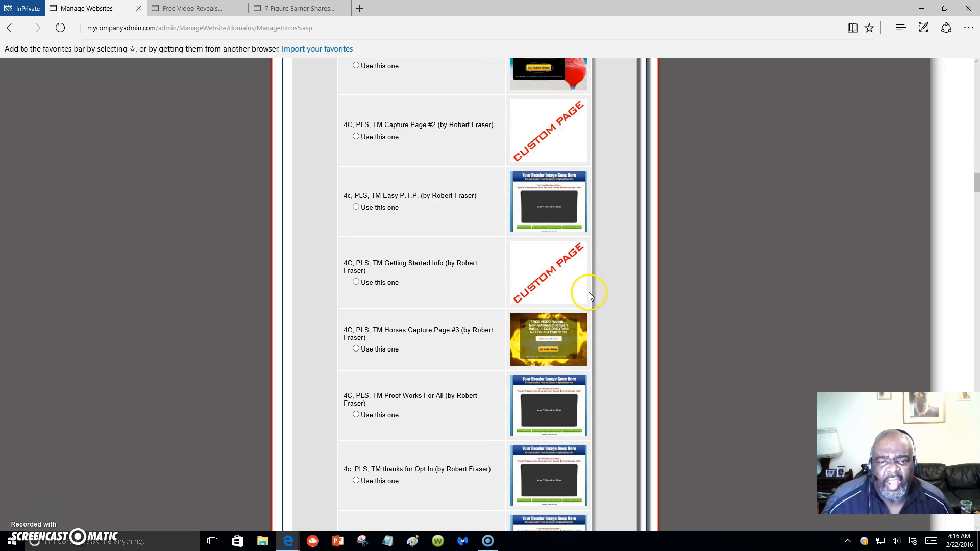
scroll(589, 291, down, 10)
scroll(589, 291, down, 4)
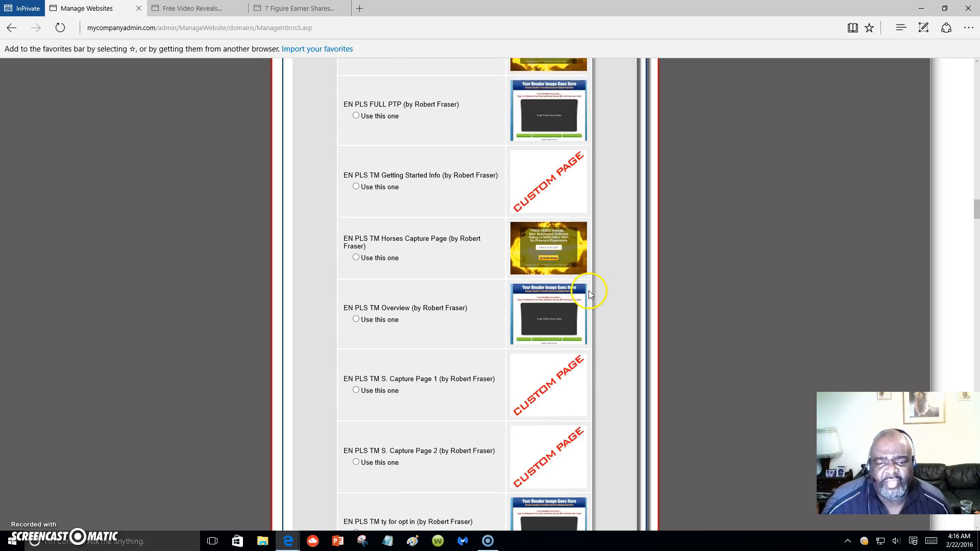
scroll(590, 292, down, 5)
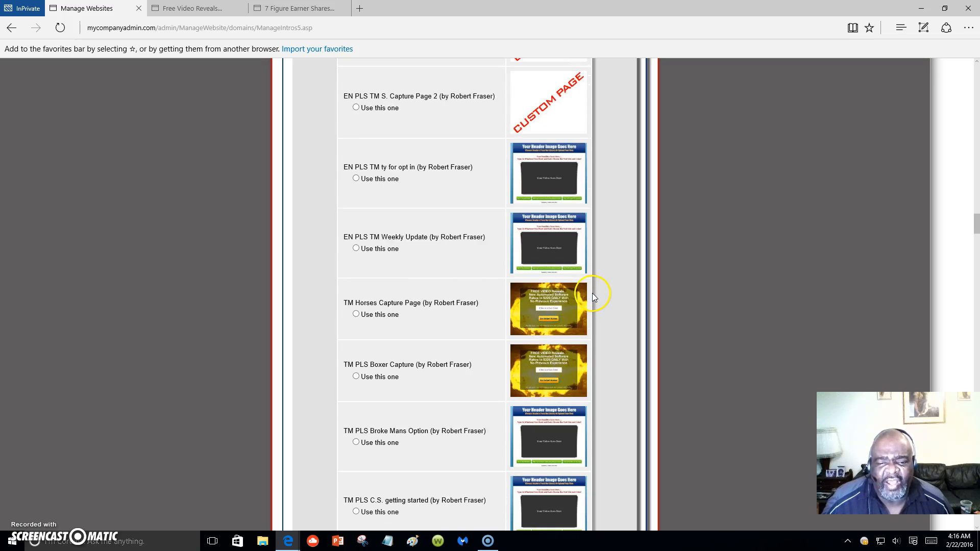
scroll(592, 293, down, 6)
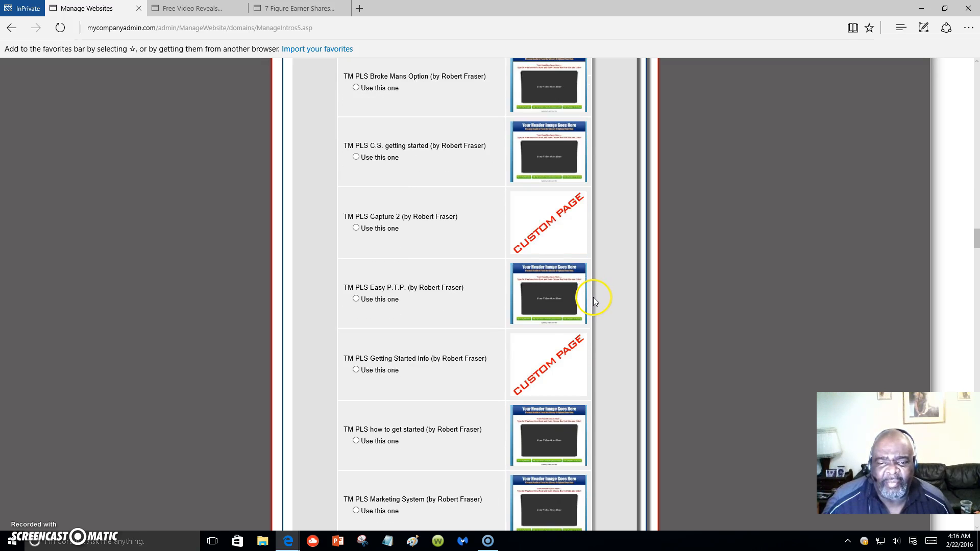
scroll(594, 297, down, 11)
scroll(597, 297, down, 12)
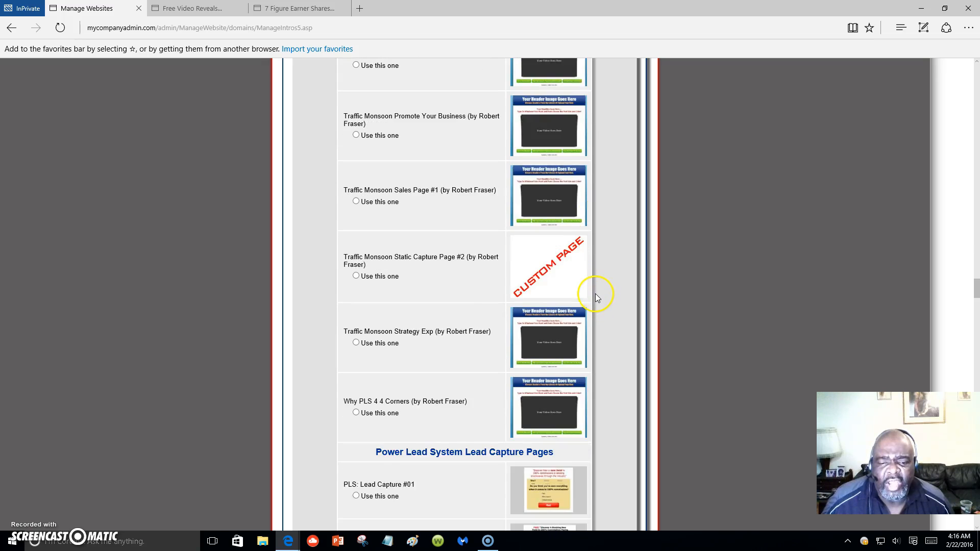
scroll(595, 295, down, 9)
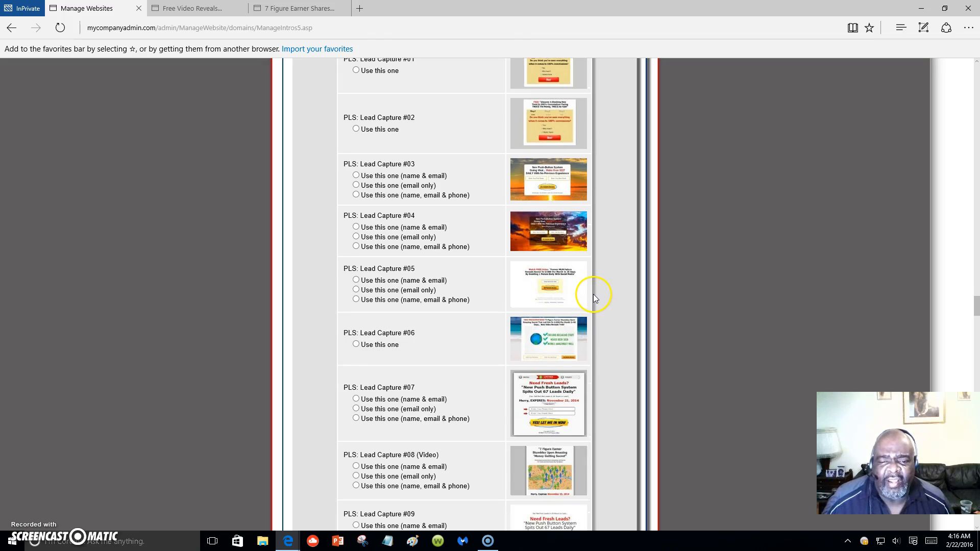
scroll(592, 295, down, 3)
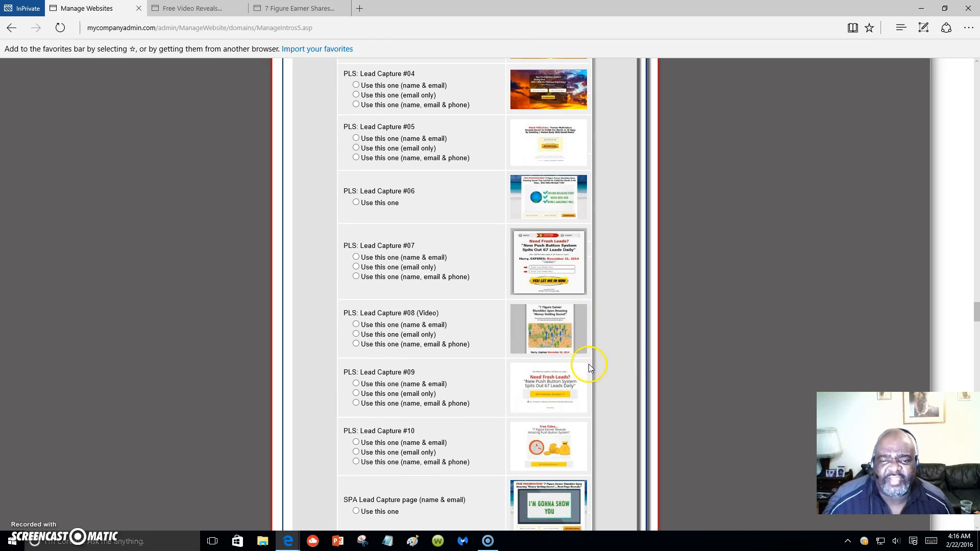
View the demo of PLS: Lead Capture #08 (Video) and compare it with the two capture pages already open
click(545, 332)
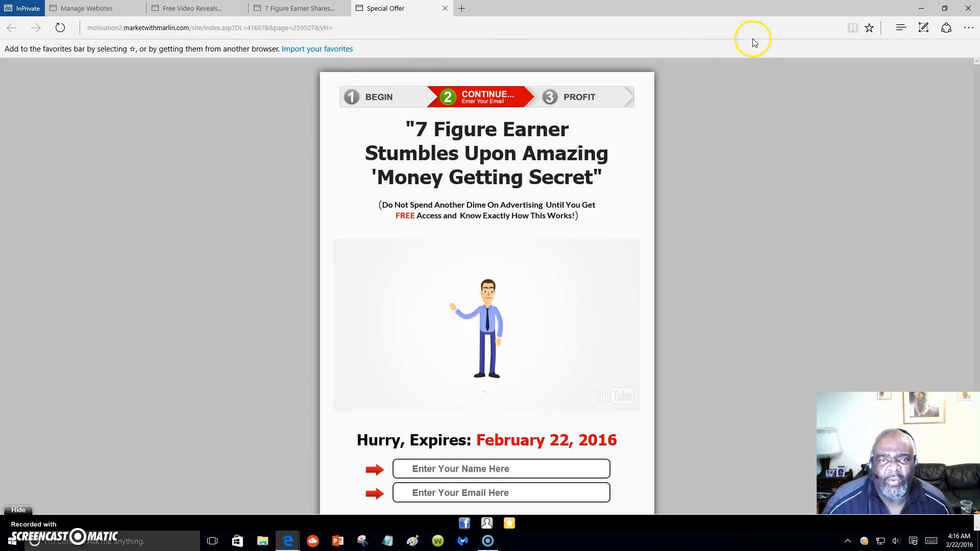
click(300, 9)
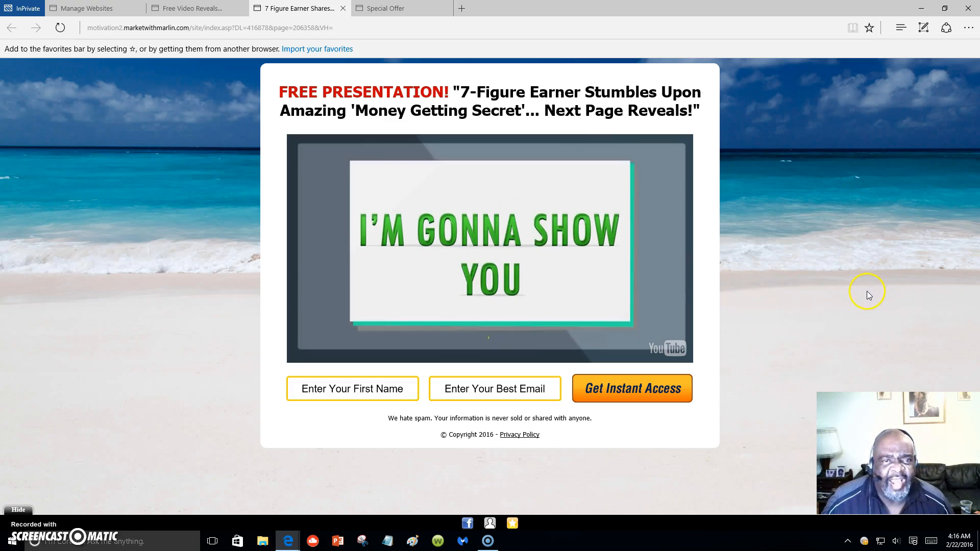
click(191, 9)
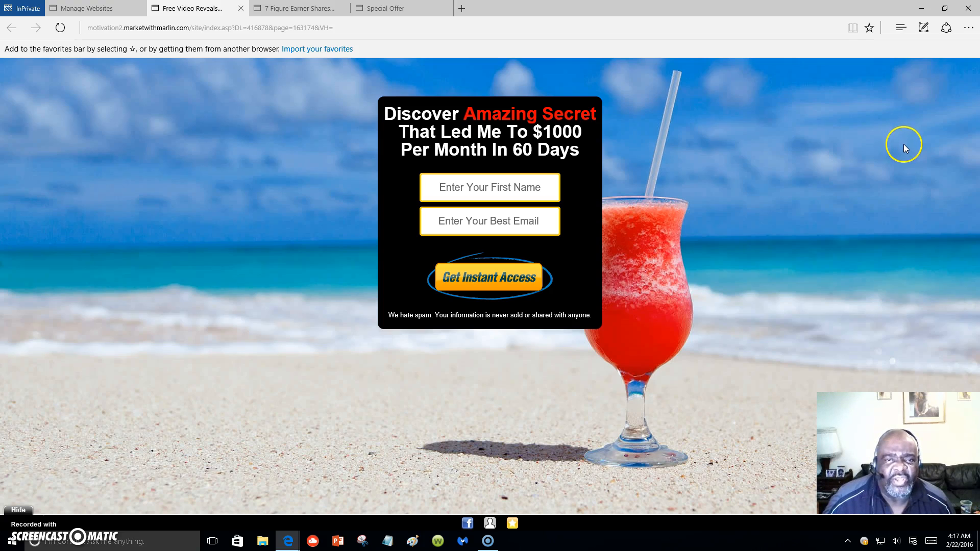
Go from Manage Websites to the Send Email Campaign to Contacts page and examine the list of campaigns to send
click(73, 8)
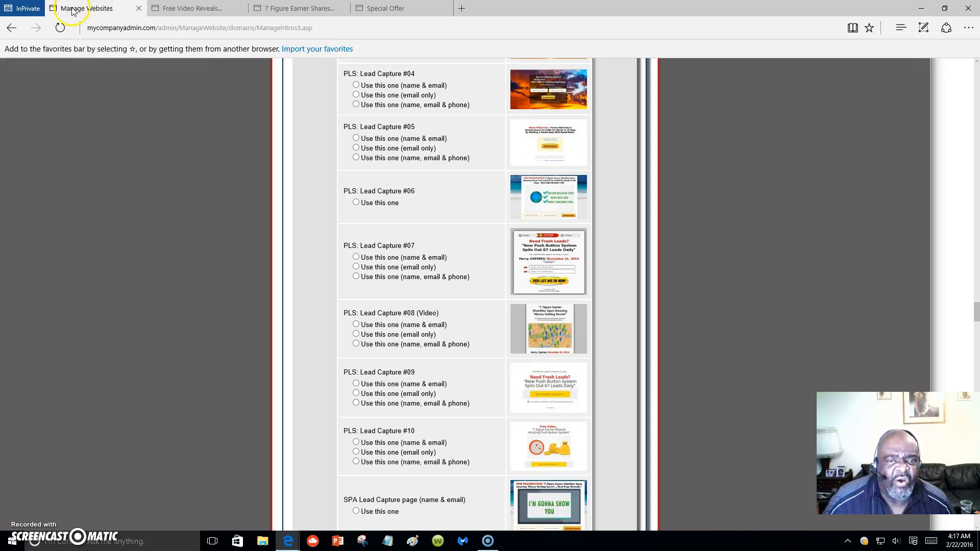
scroll(470, 172, up, 20)
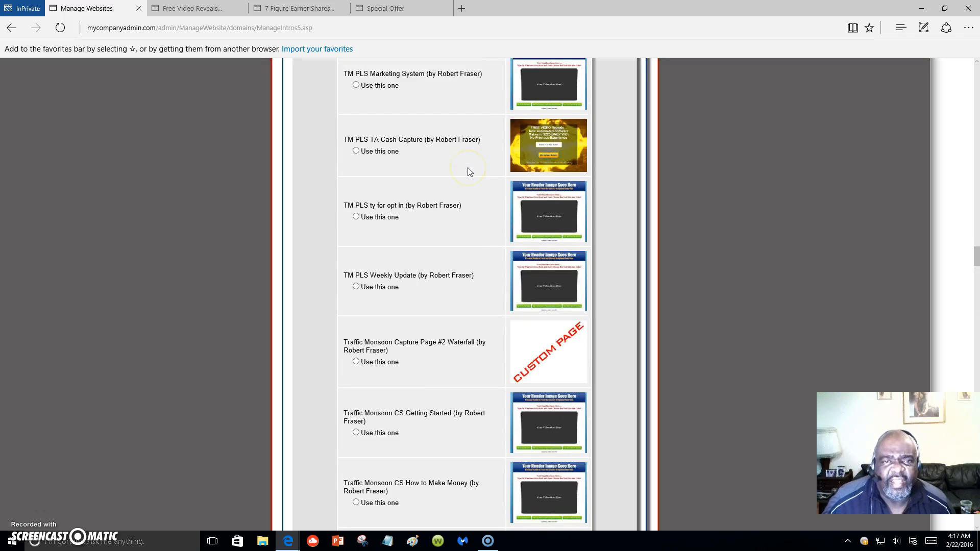
scroll(468, 168, up, 20)
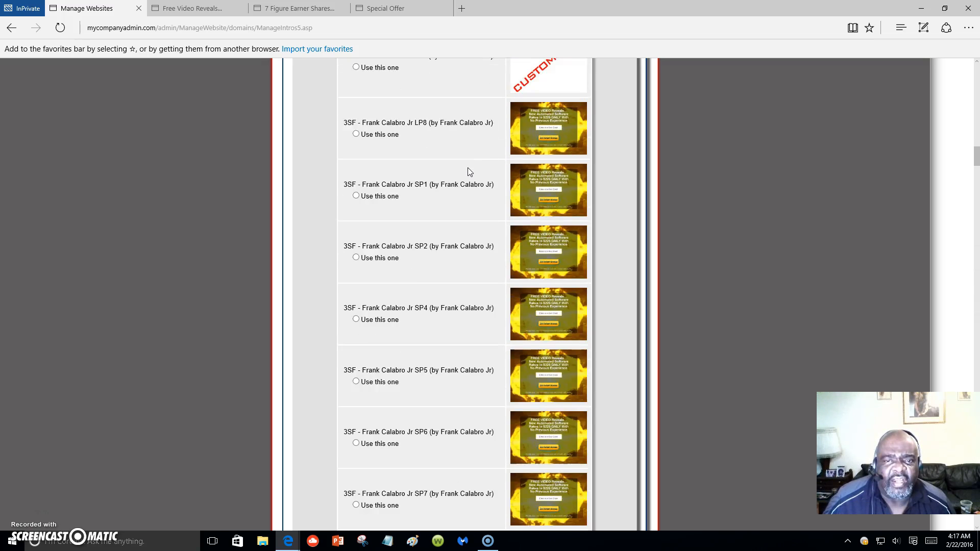
scroll(467, 167, up, 20)
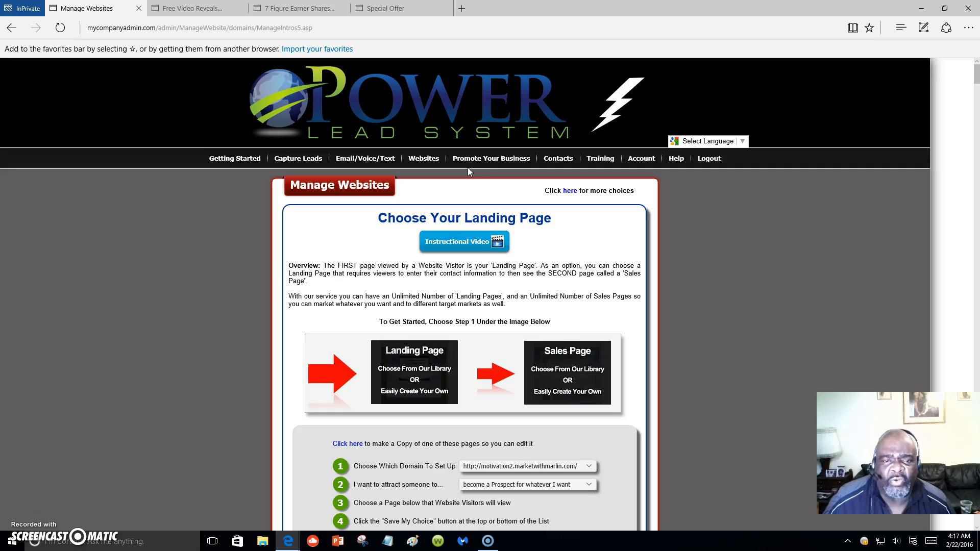
click(461, 195)
click(348, 164)
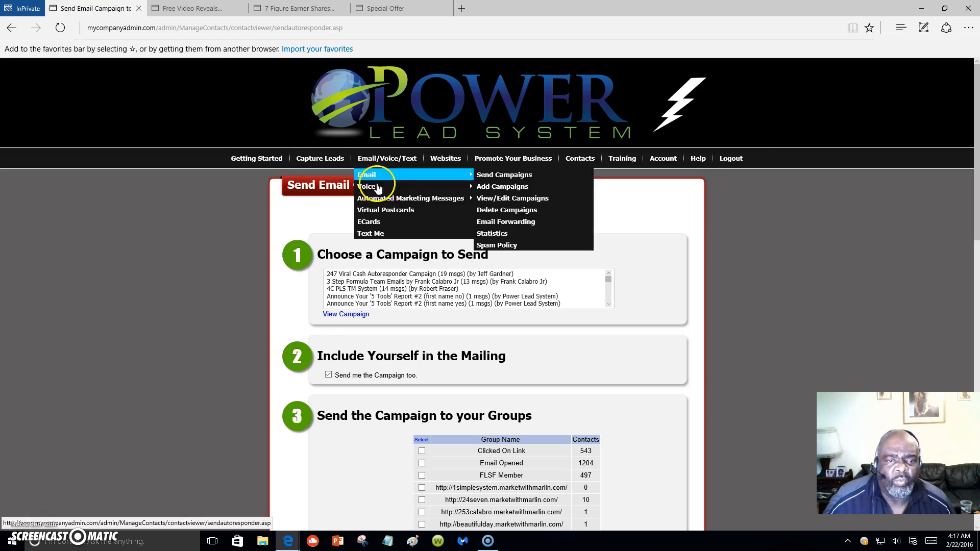
click(549, 257)
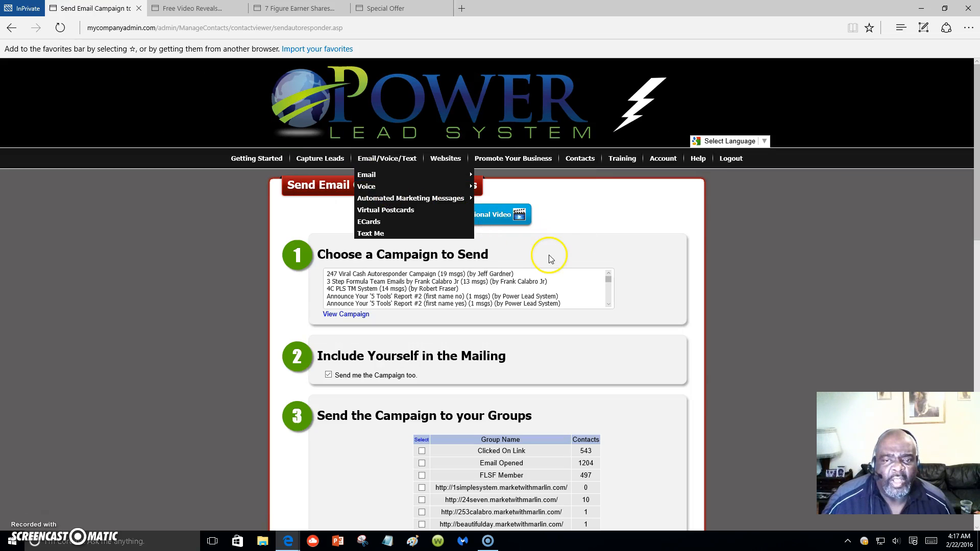
click(610, 280)
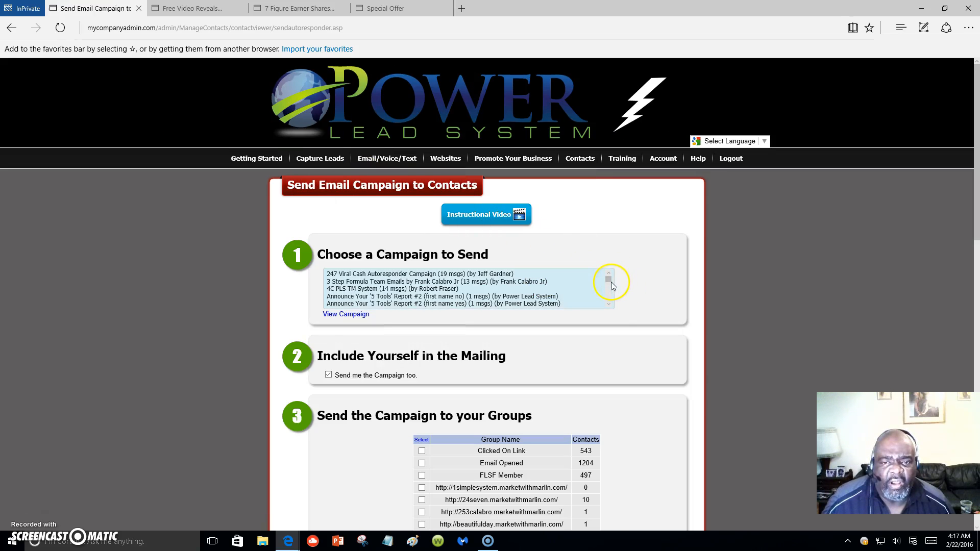
mouse_move(608, 280)
mouse_down()
mouse_move(609, 301)
mouse_move(608, 279)
mouse_up()
Return to Manage Websites and look through the domains available for setting up a landing page
click(456, 160)
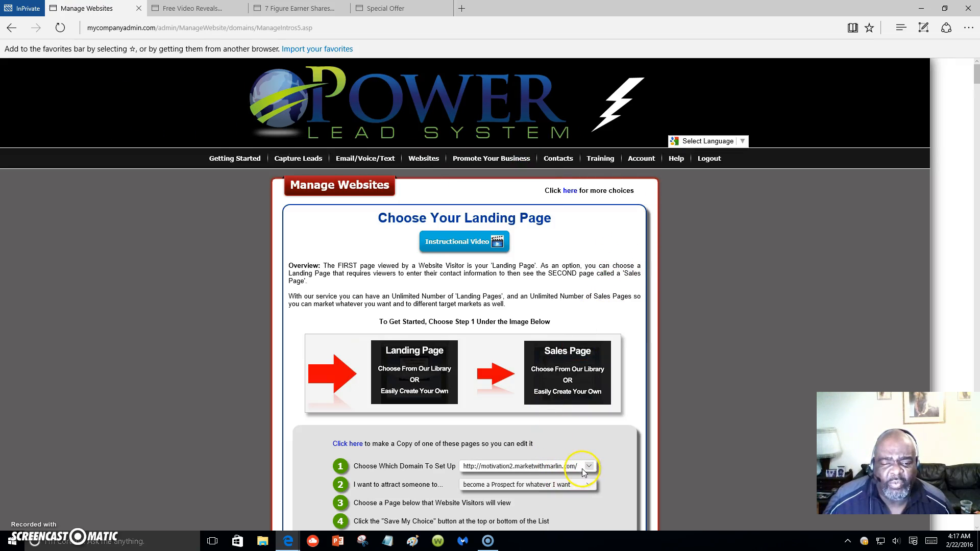
scroll(587, 472, down, 4)
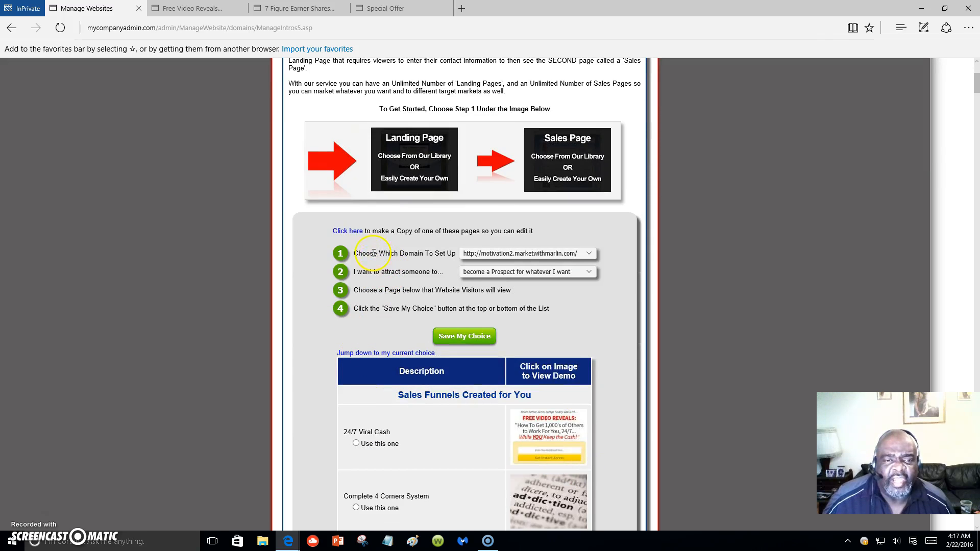
click(590, 253)
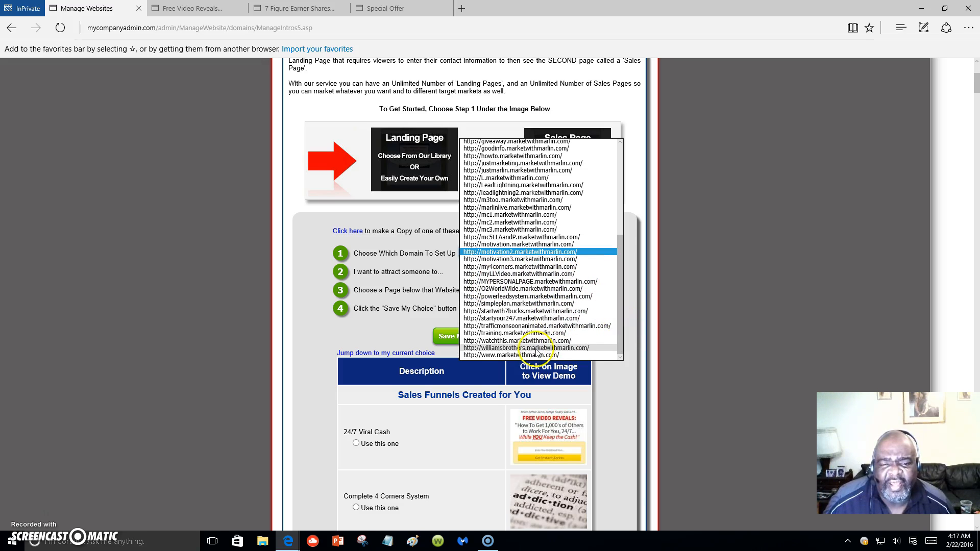
drag(619, 330, 615, 204)
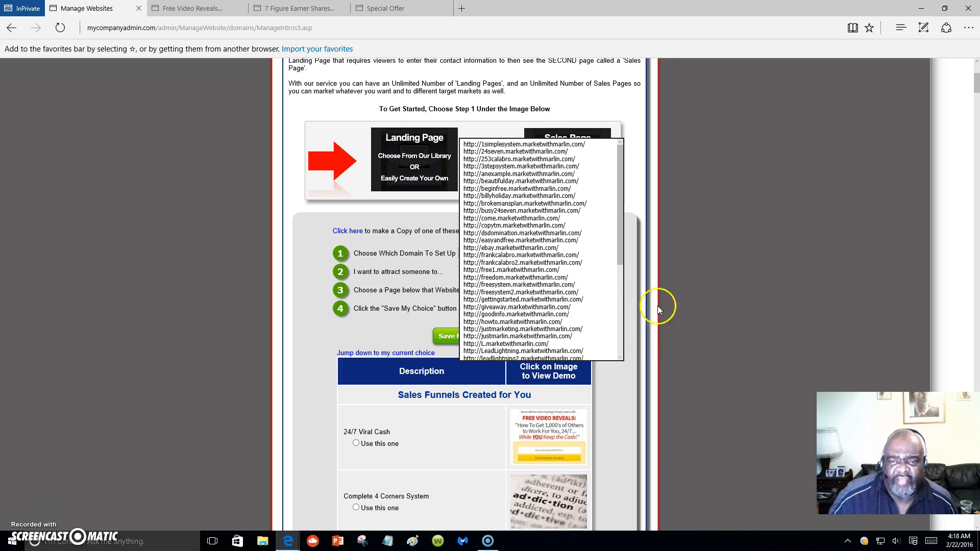
click(630, 326)
Examine the ready-made sales funnels and shared landing pages, and open the demo of the first Shared Choices page in a separate tab
scroll(625, 314, down, 10)
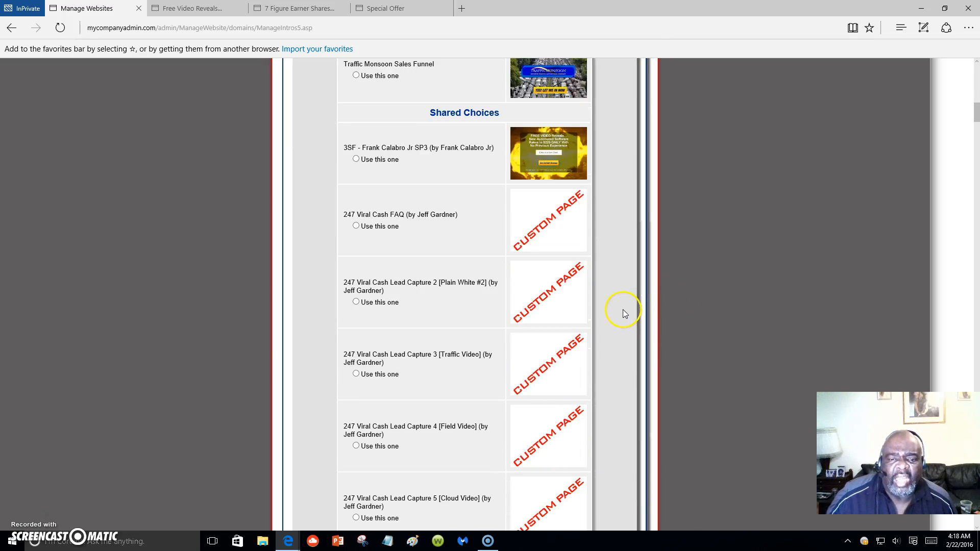
scroll(610, 276, up, 7)
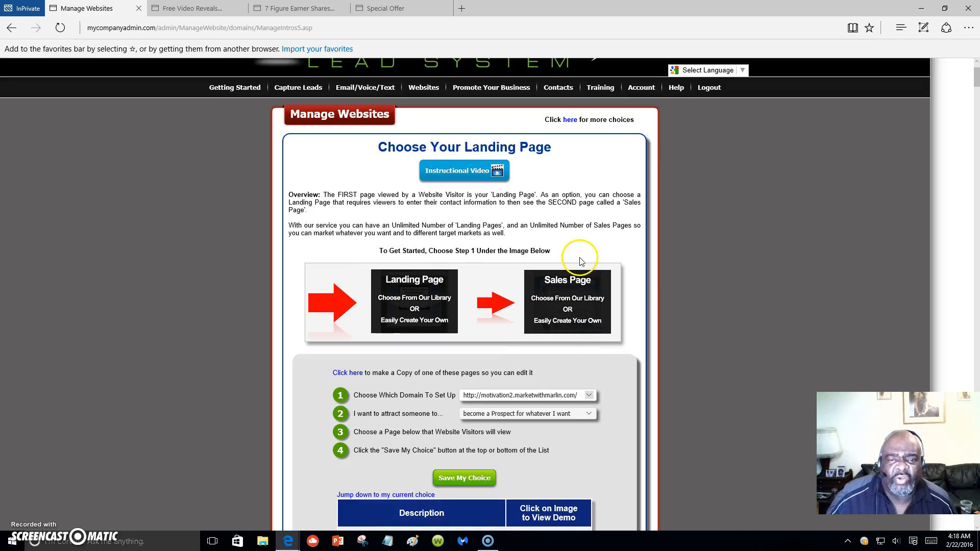
scroll(526, 320, down, 8)
scroll(527, 320, down, 7)
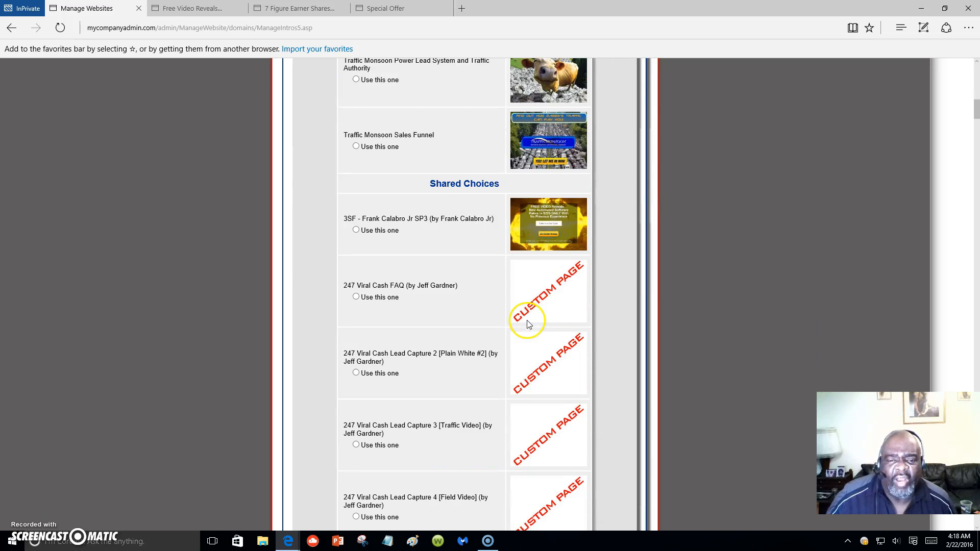
scroll(528, 326, down, 11)
scroll(530, 326, down, 18)
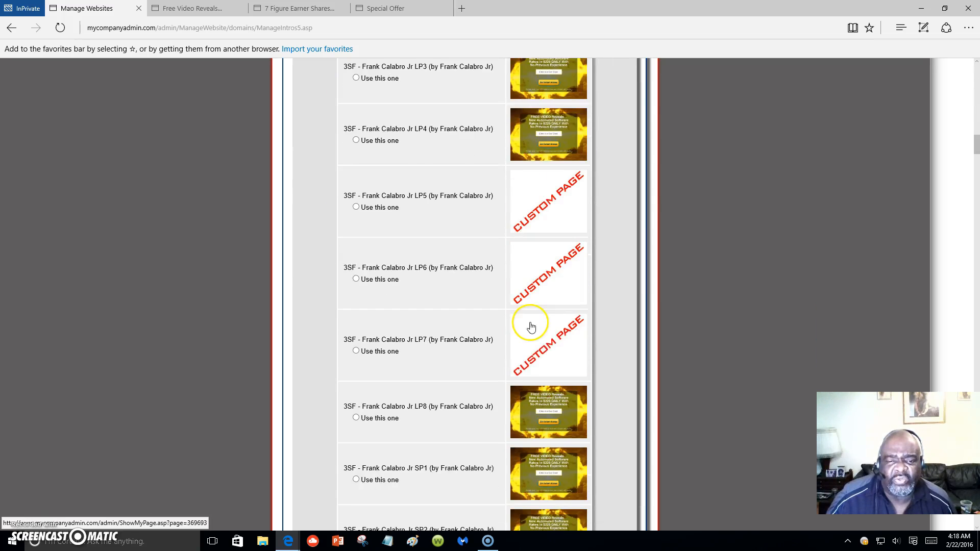
scroll(530, 342, down, 4)
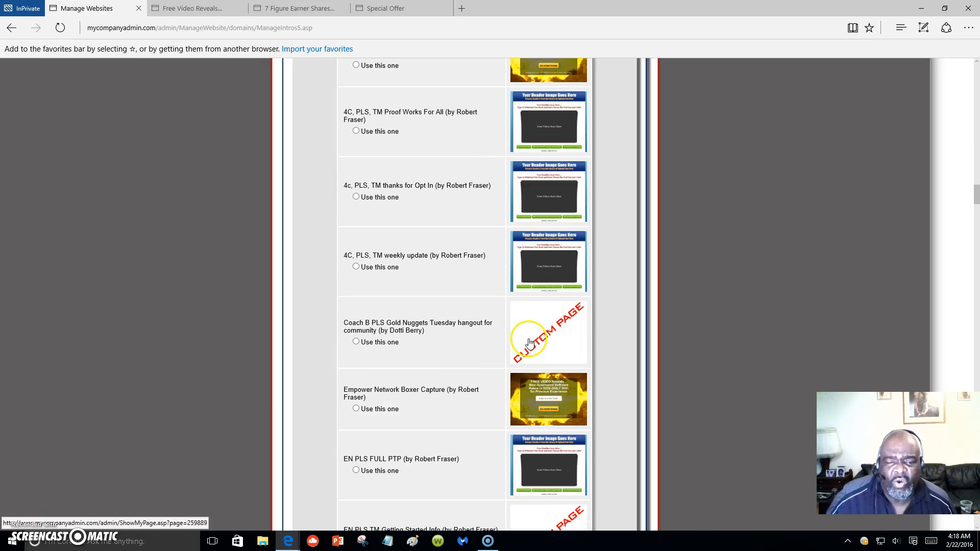
scroll(531, 332, up, 20)
scroll(533, 316, up, 18)
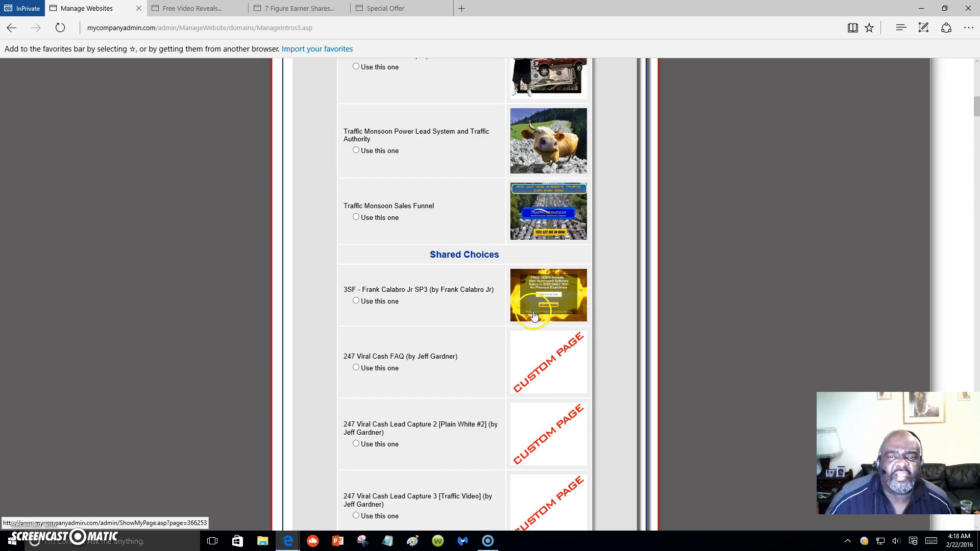
middle_click(534, 316)
Create a new sub-domain named Test2 under the preselected domain from the Manage Sub-Domains page
scroll(534, 315, up, 4)
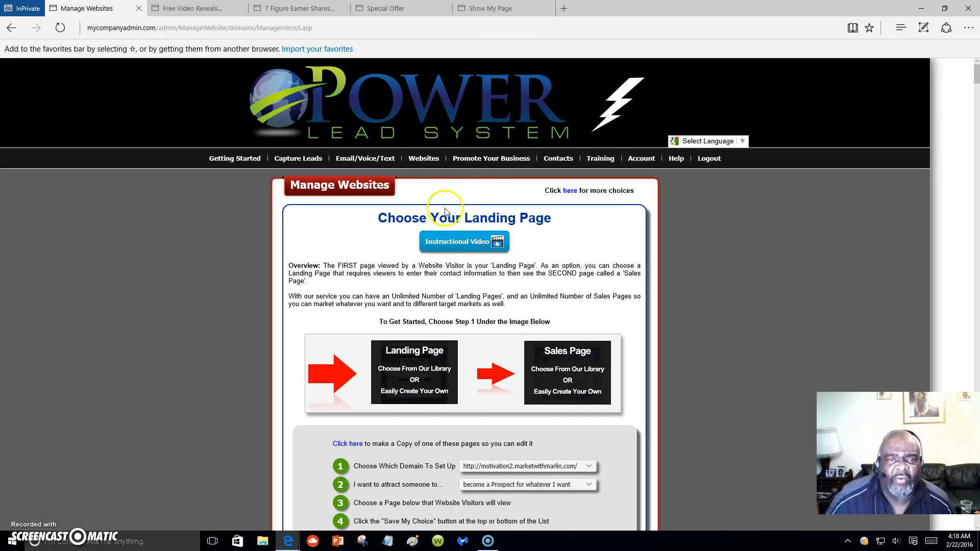
mouse_move(421, 158)
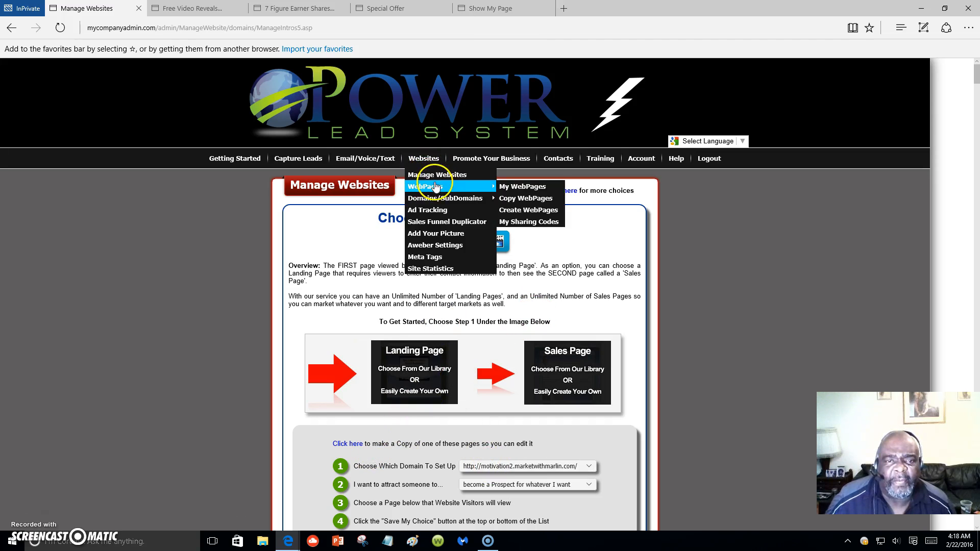
mouse_move(436, 198)
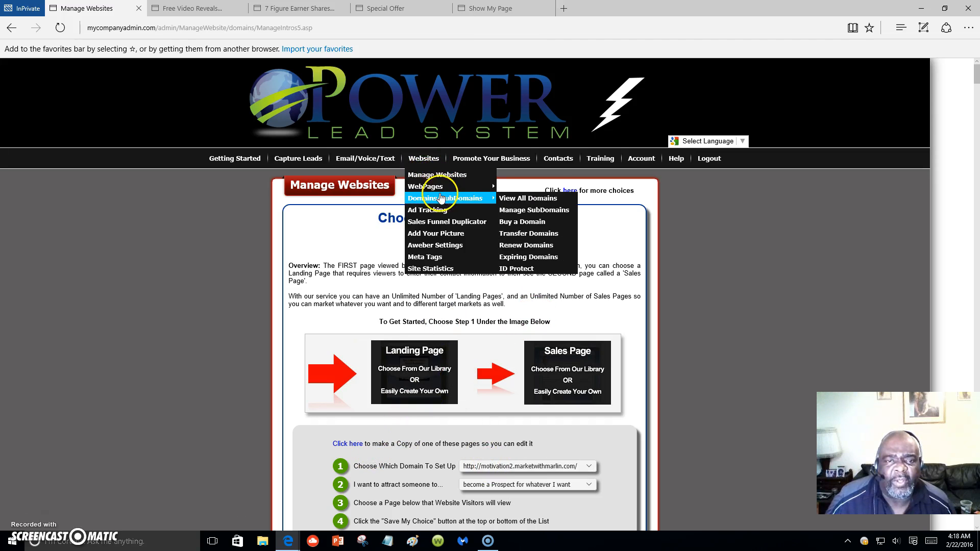
click(565, 210)
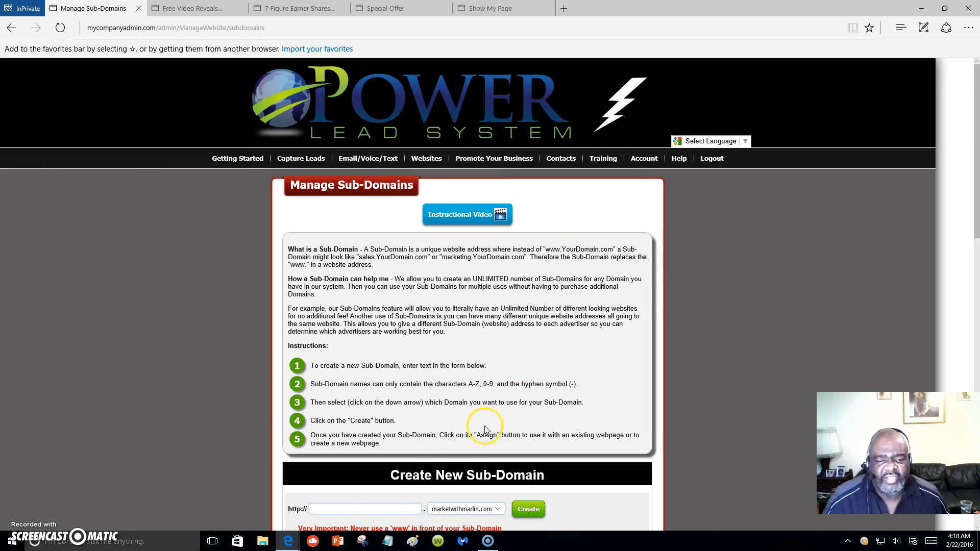
scroll(337, 510, down, 5)
click(376, 224)
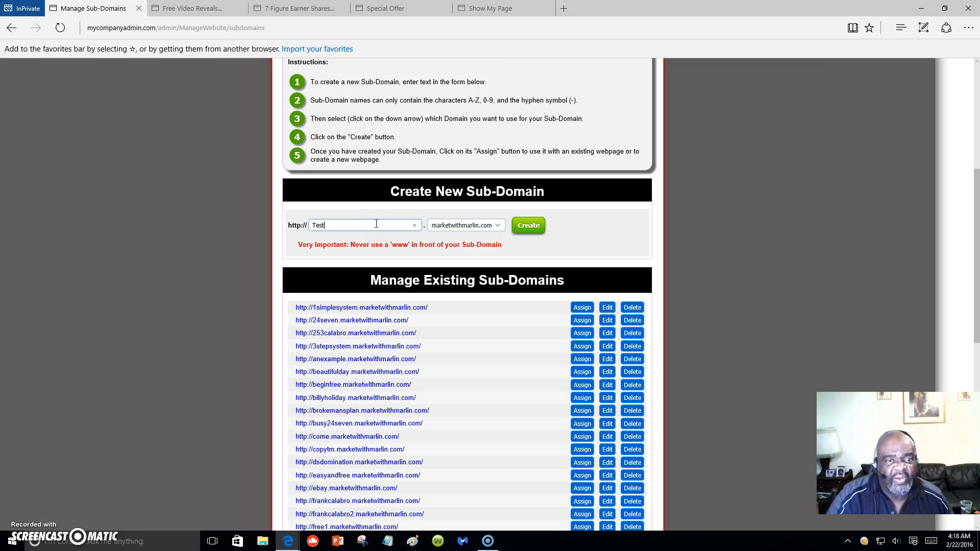
click(529, 225)
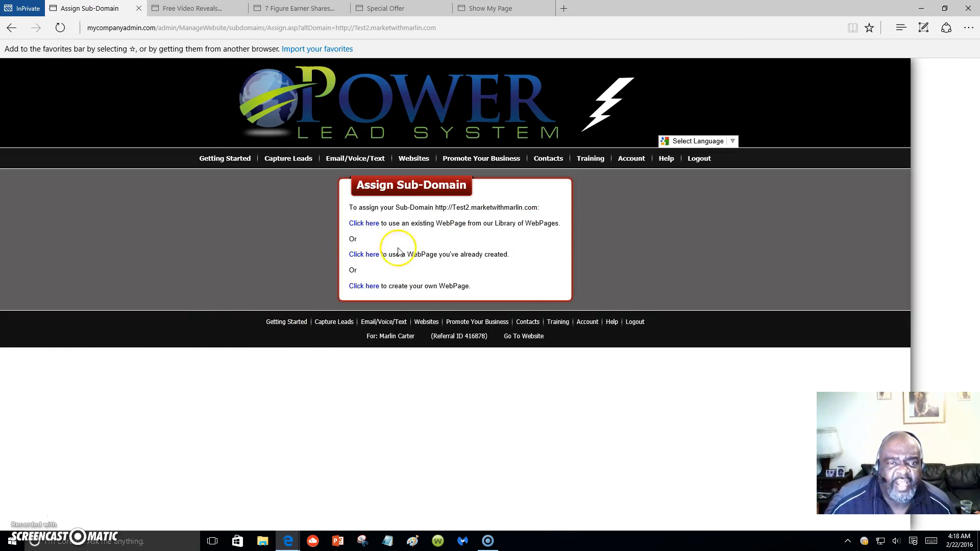
Choose to assign Test2 to an existing library webpage and look through the shared landing pages down to the Lead Capture Pages
click(361, 227)
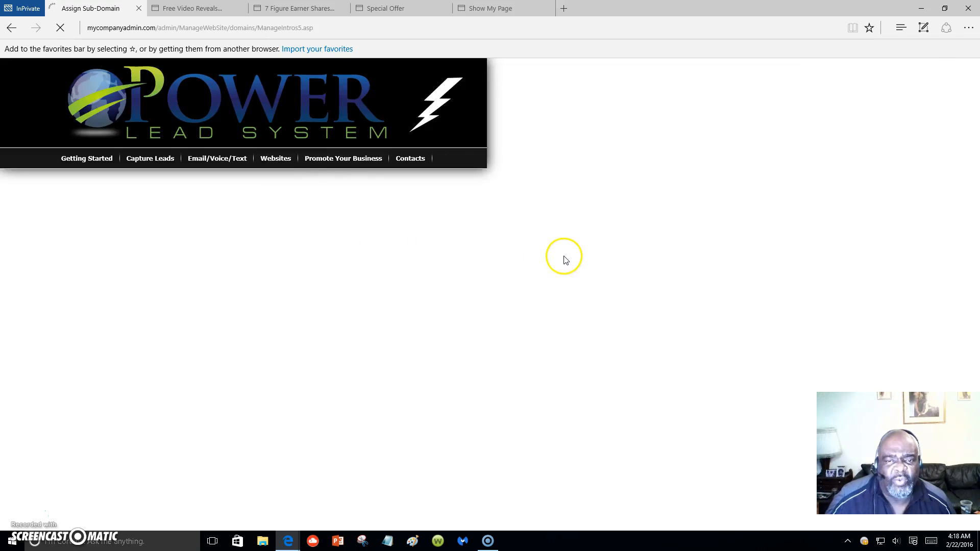
scroll(398, 296, down, 7)
scroll(390, 301, down, 8)
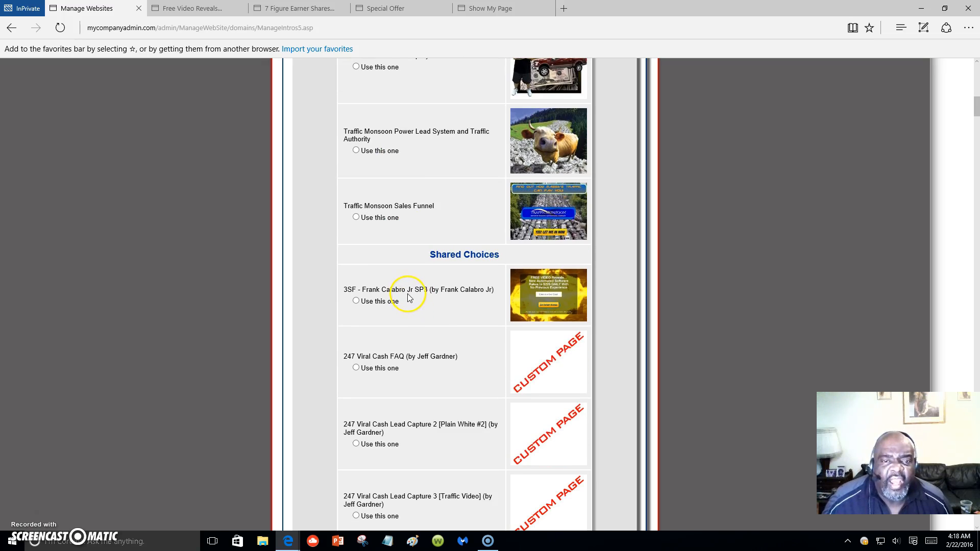
scroll(410, 290, down, 7)
scroll(413, 278, up, 7)
scroll(416, 283, down, 7)
scroll(417, 286, down, 20)
scroll(429, 299, down, 20)
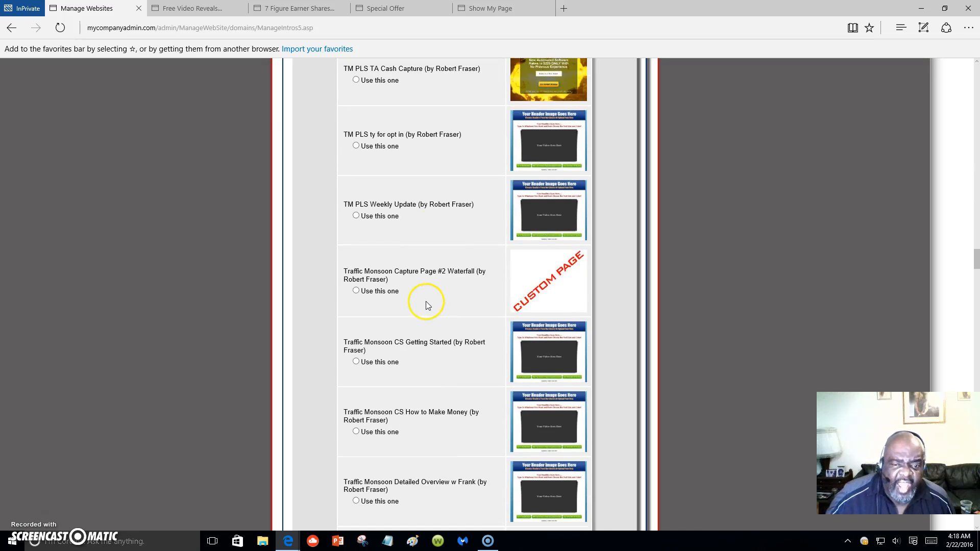
scroll(428, 305, down, 7)
scroll(426, 303, down, 11)
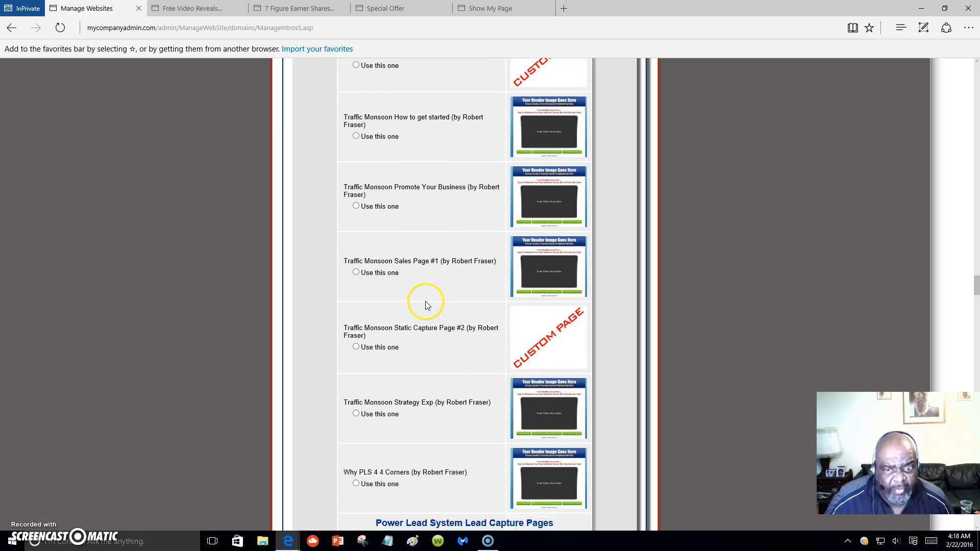
View the demo of PLS: Lead Capture #01 in a separate tab and close it
scroll(424, 304, down, 3)
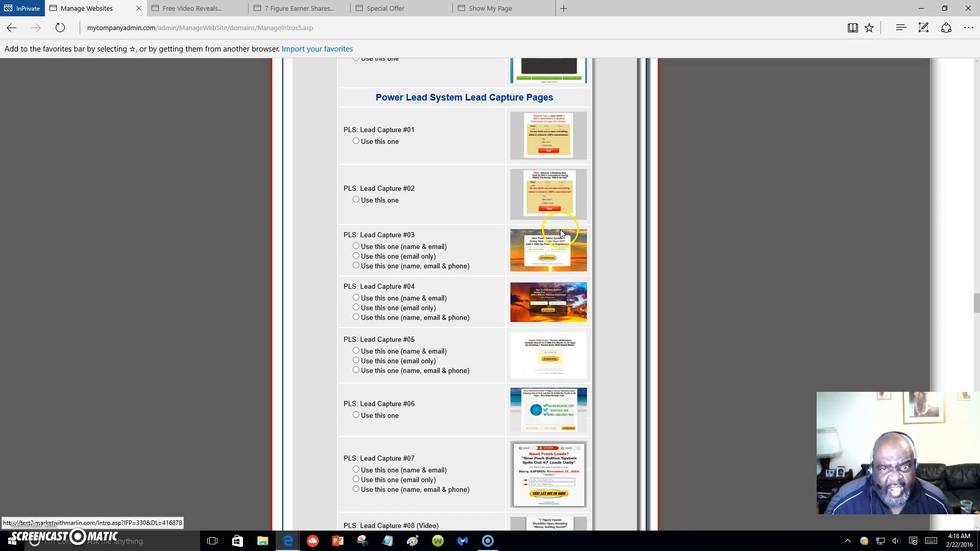
click(564, 146)
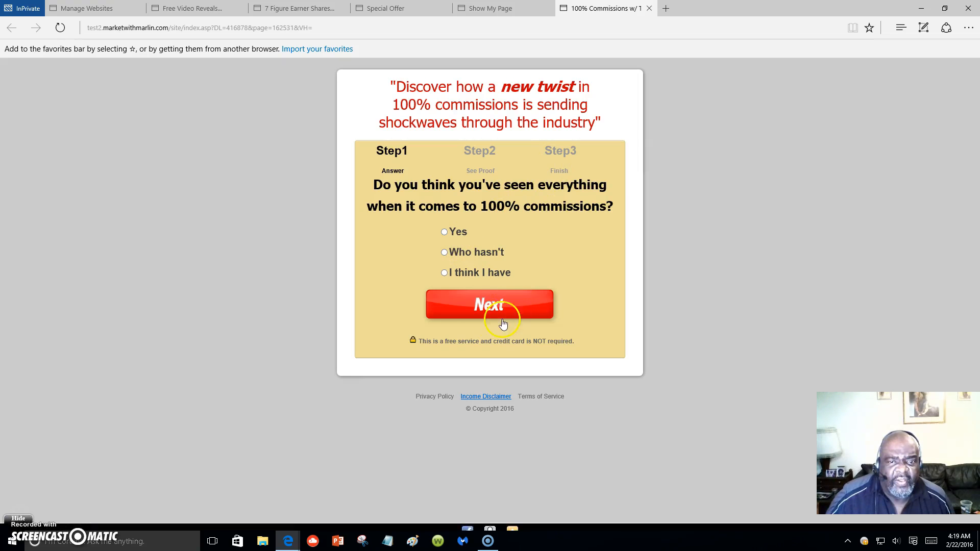
click(649, 9)
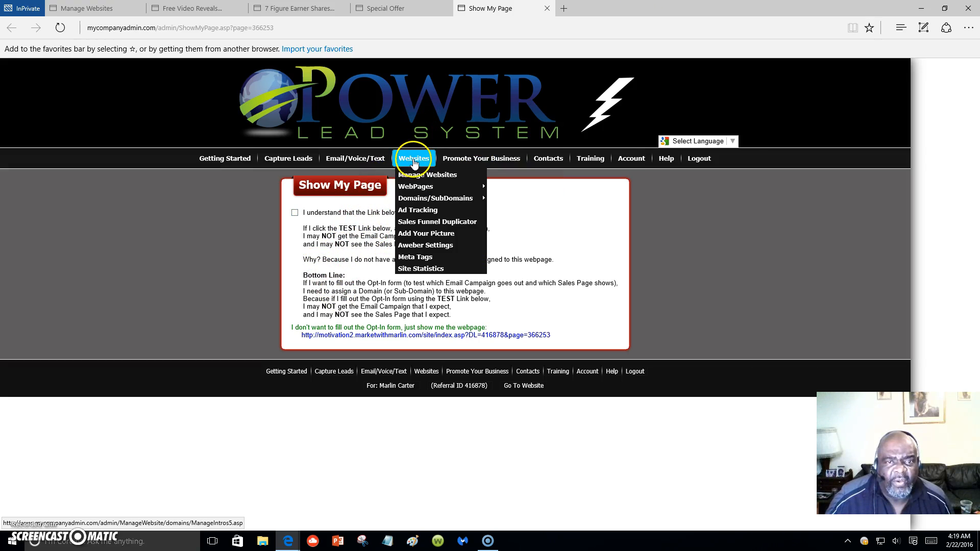
Open Manage Websites from the Show My Page tab, find PLS: Lead Capture #05, view its demo and close it
click(413, 159)
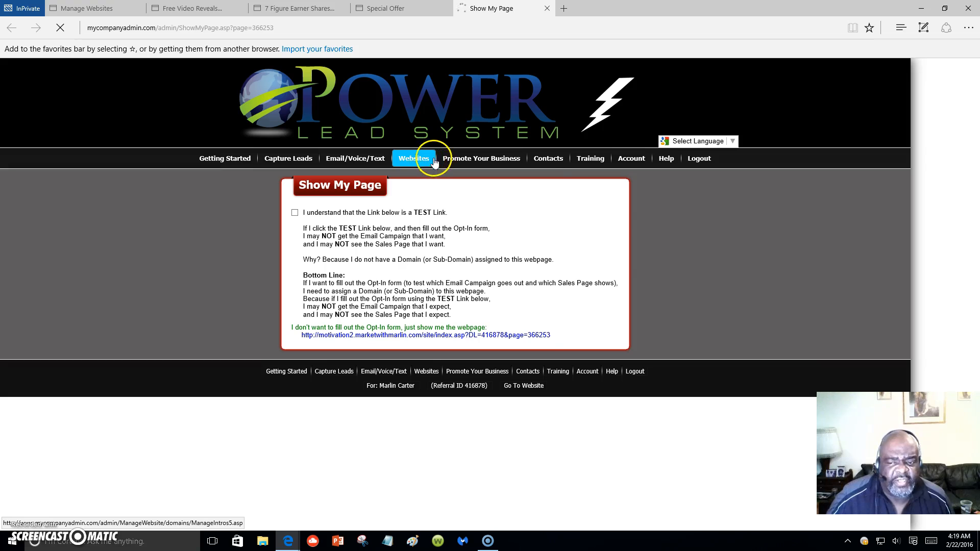
mouse_move(451, 177)
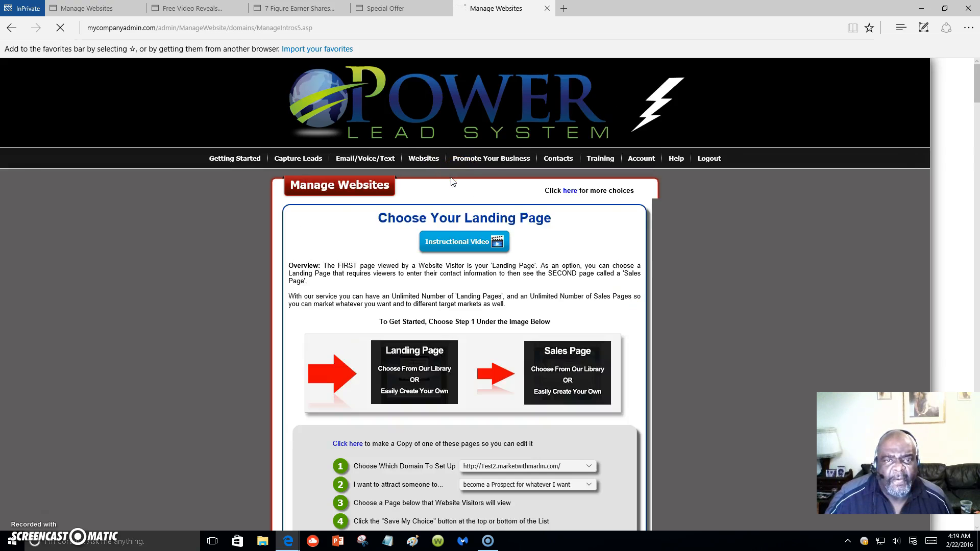
scroll(485, 214, down, 15)
scroll(486, 229, down, 20)
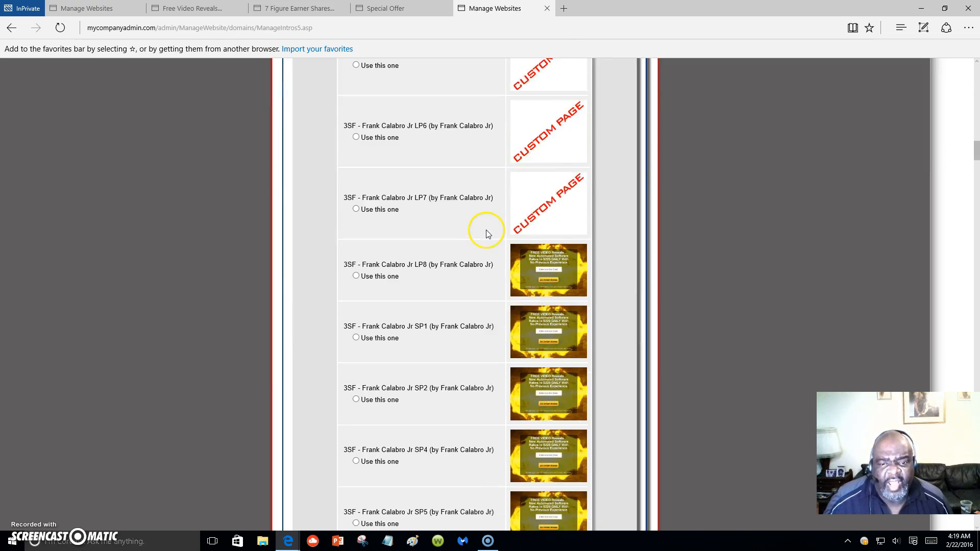
scroll(485, 231, down, 20)
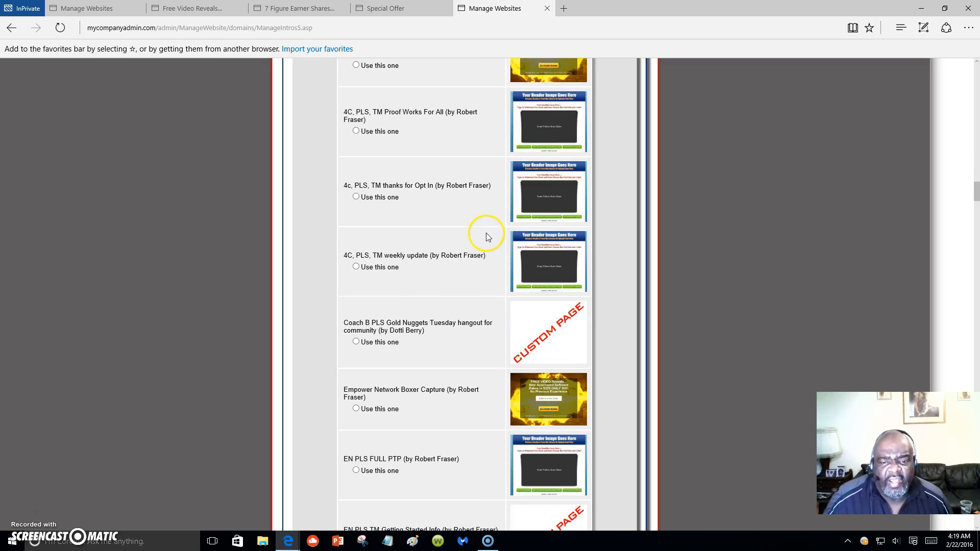
scroll(487, 232, down, 20)
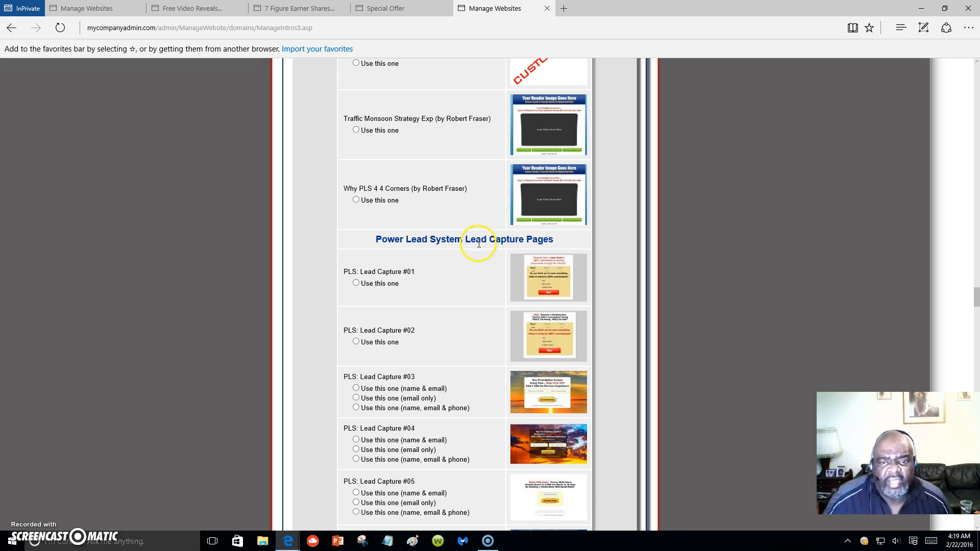
scroll(505, 332, down, 3)
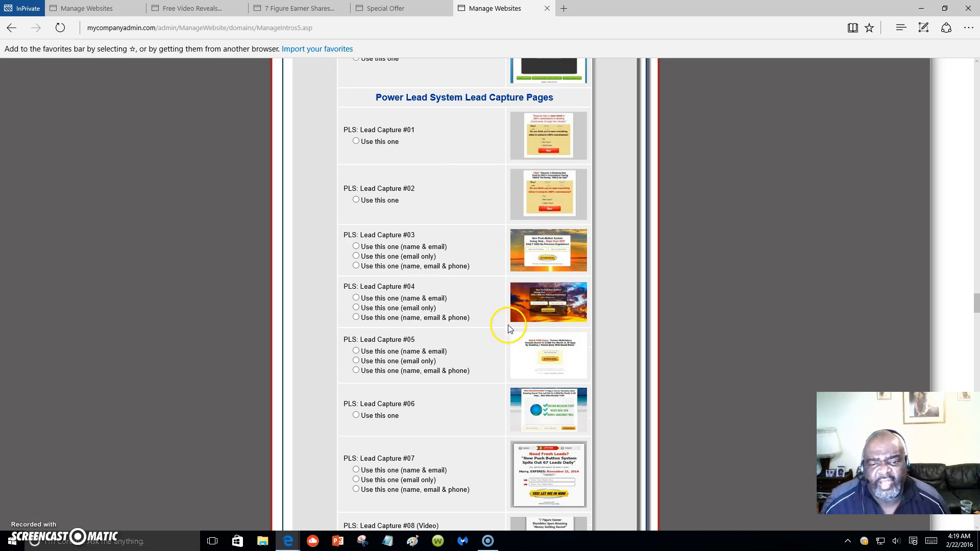
click(560, 361)
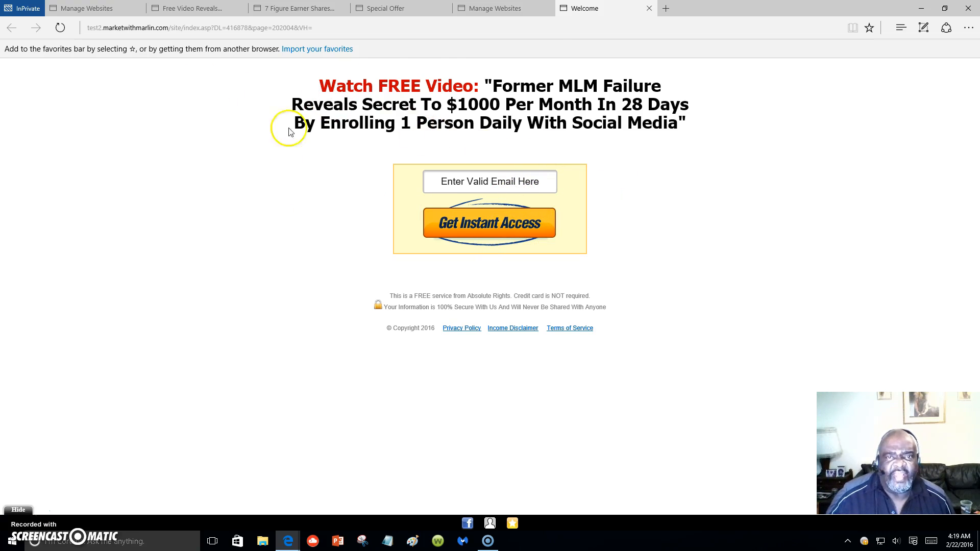
click(649, 9)
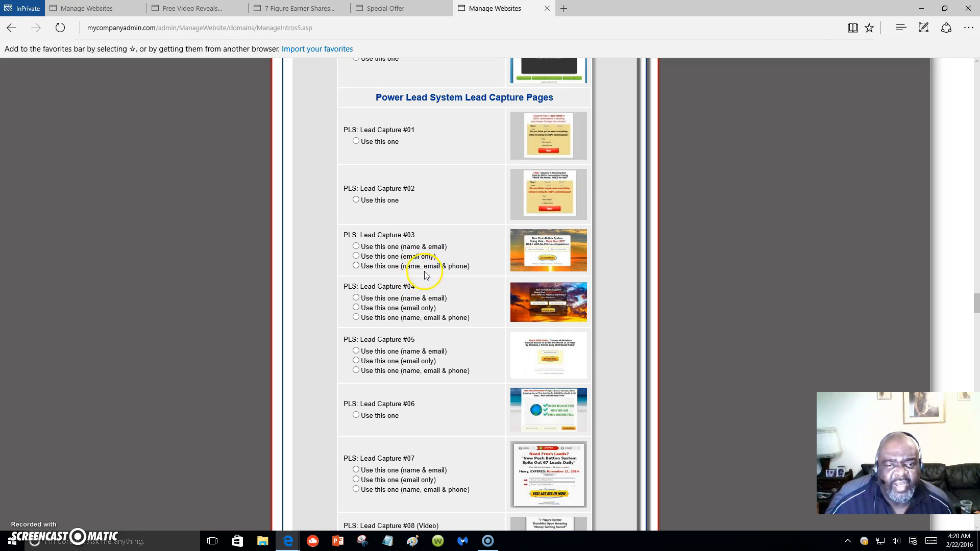
Choose the email-only version of PLS: Lead Capture #03 as the landing page and save the choice
click(356, 256)
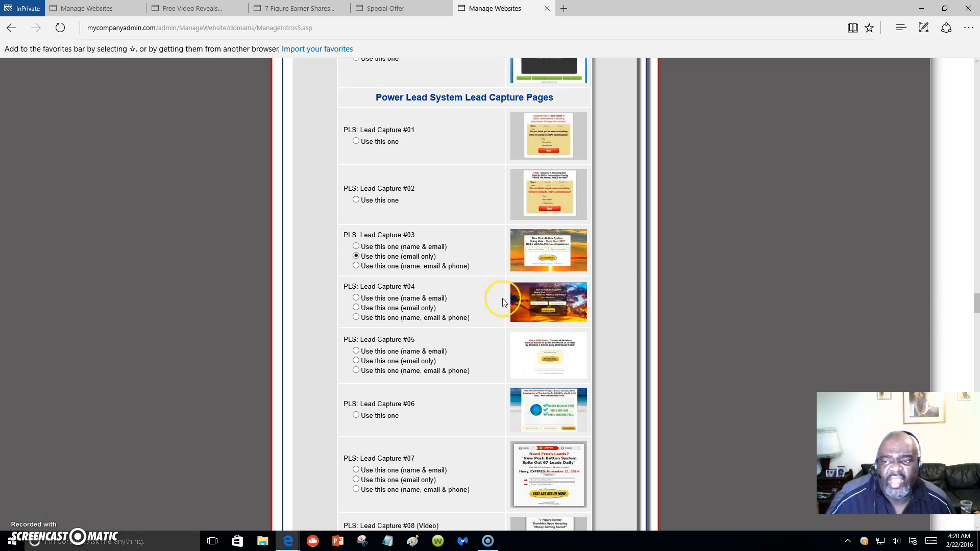
drag(976, 305, 975, 518)
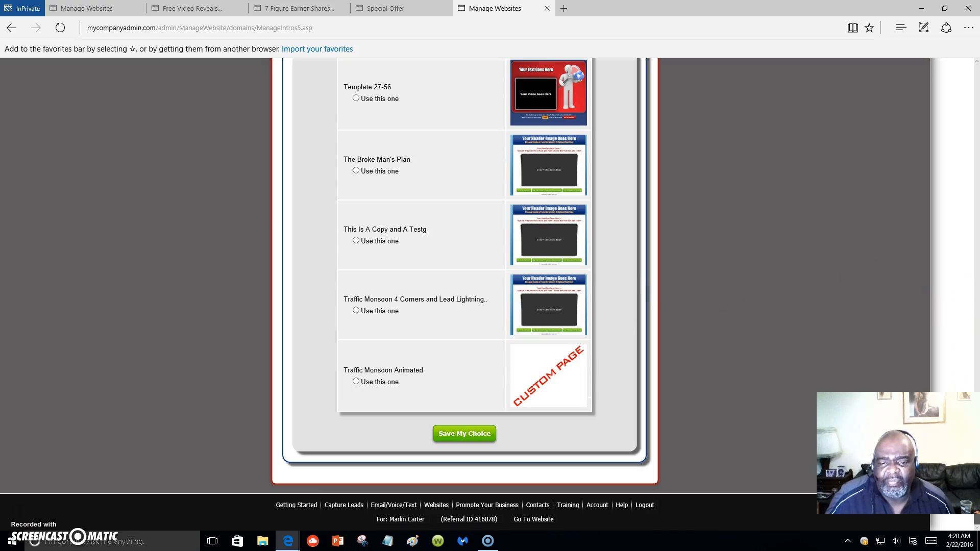
click(463, 433)
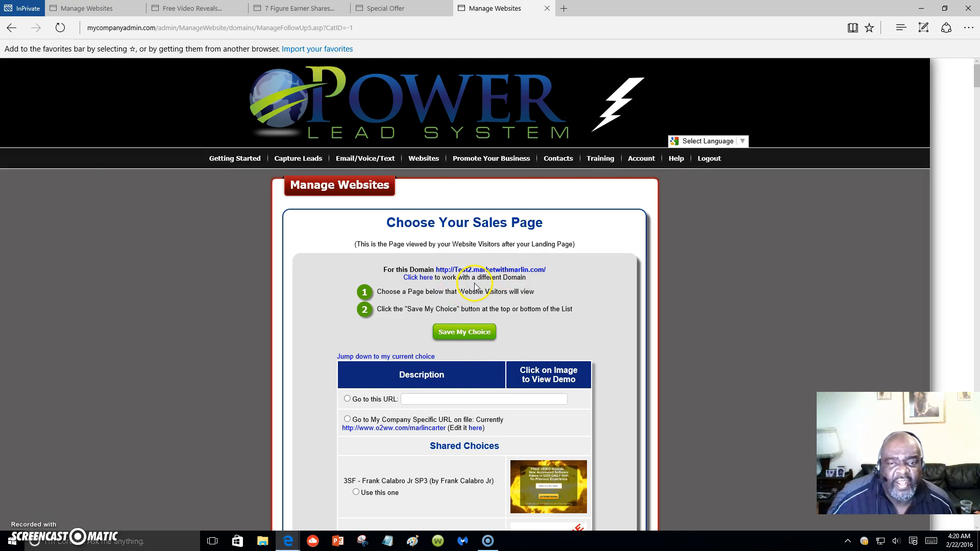
Examine the shared and custom sales pages available for the Test2 sub-domain
scroll(474, 286, down, 2)
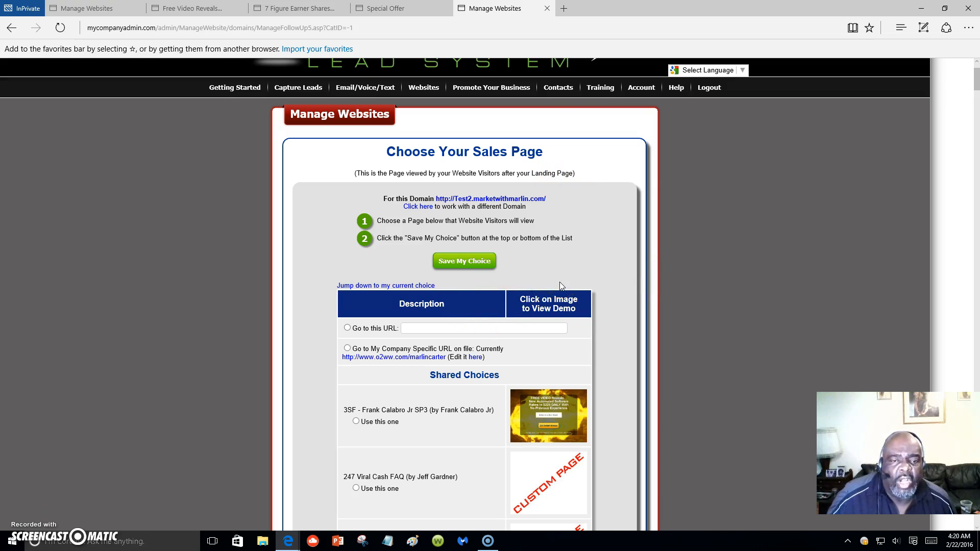
scroll(559, 286, down, 4)
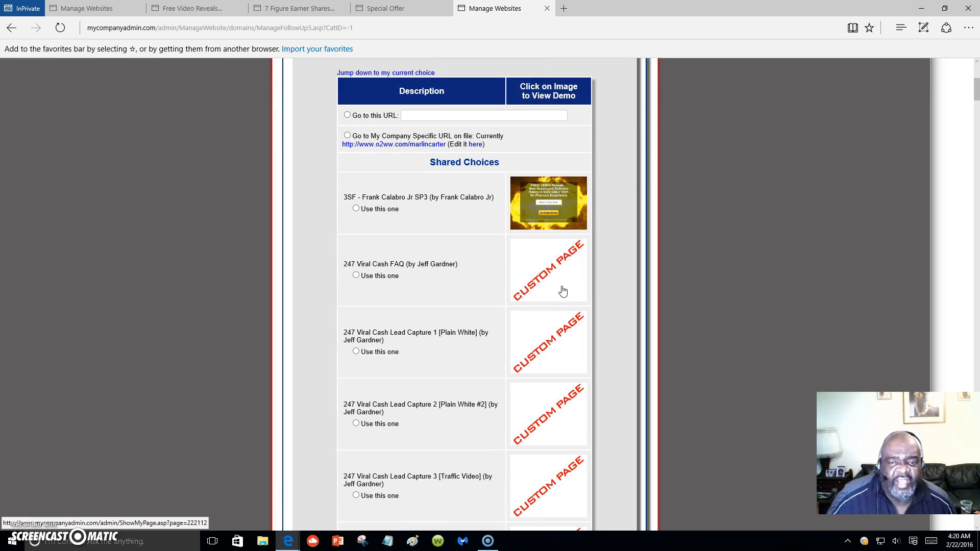
scroll(561, 290, down, 5)
scroll(564, 291, down, 15)
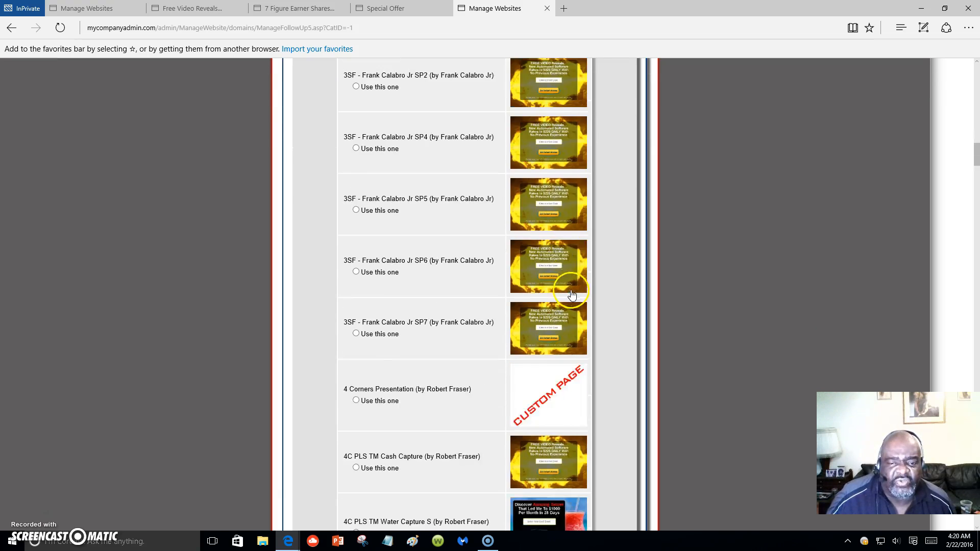
scroll(570, 295, down, 15)
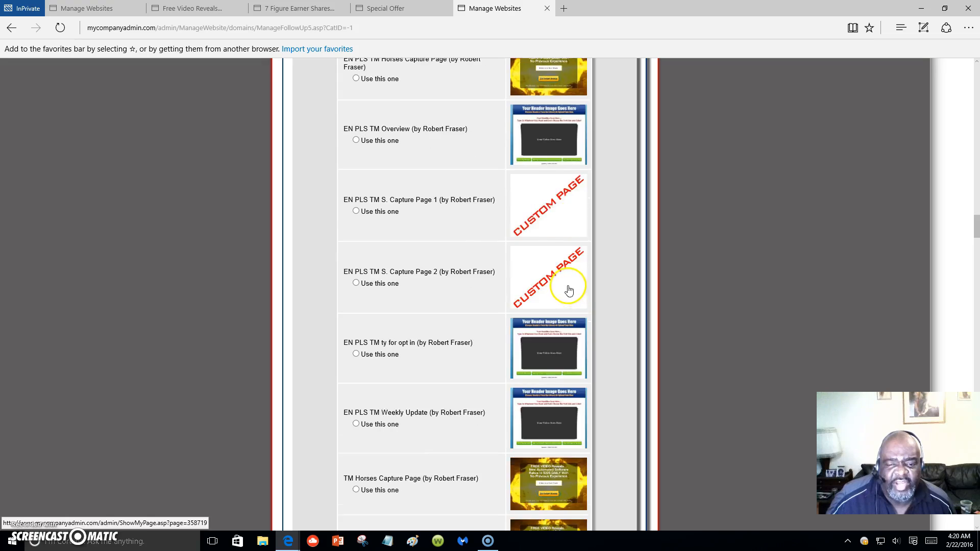
scroll(570, 292, down, 15)
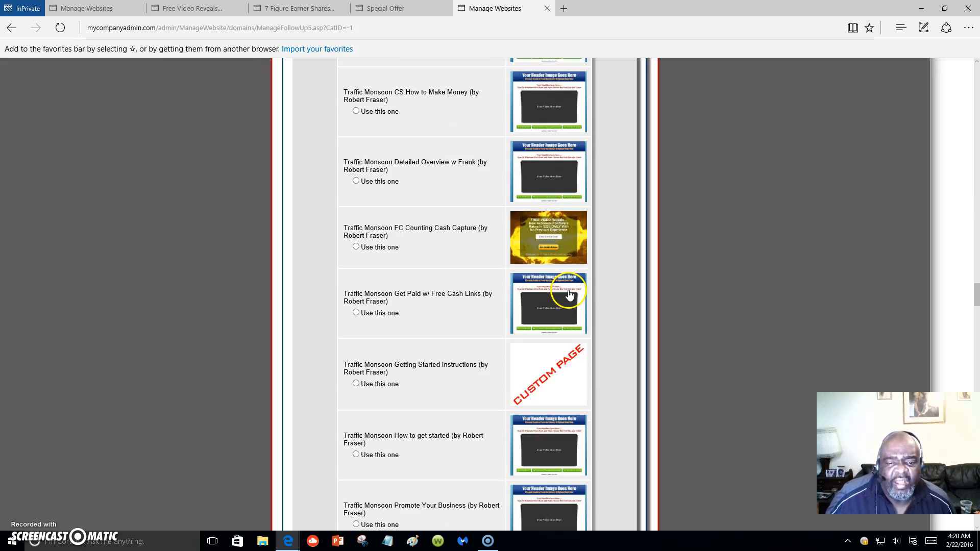
scroll(568, 295, down, 8)
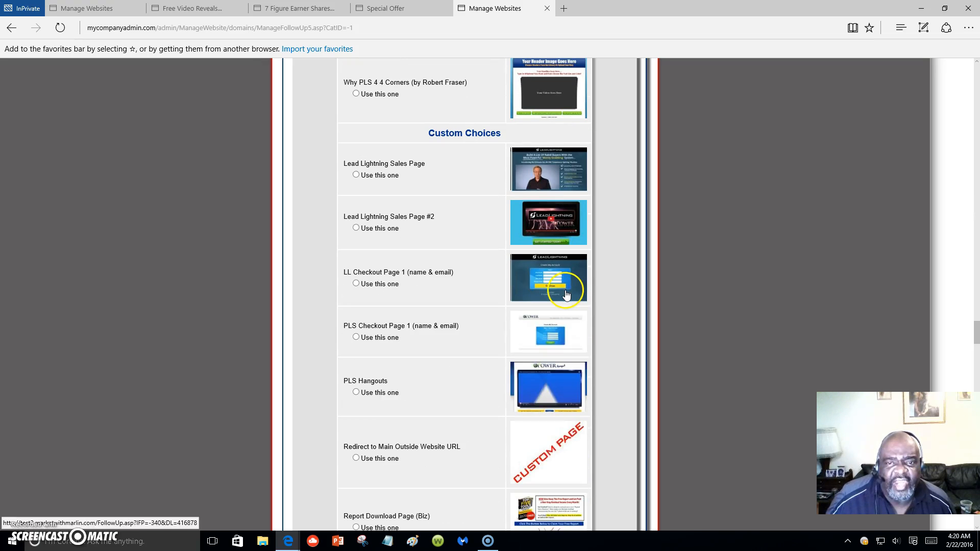
scroll(566, 294, down, 5)
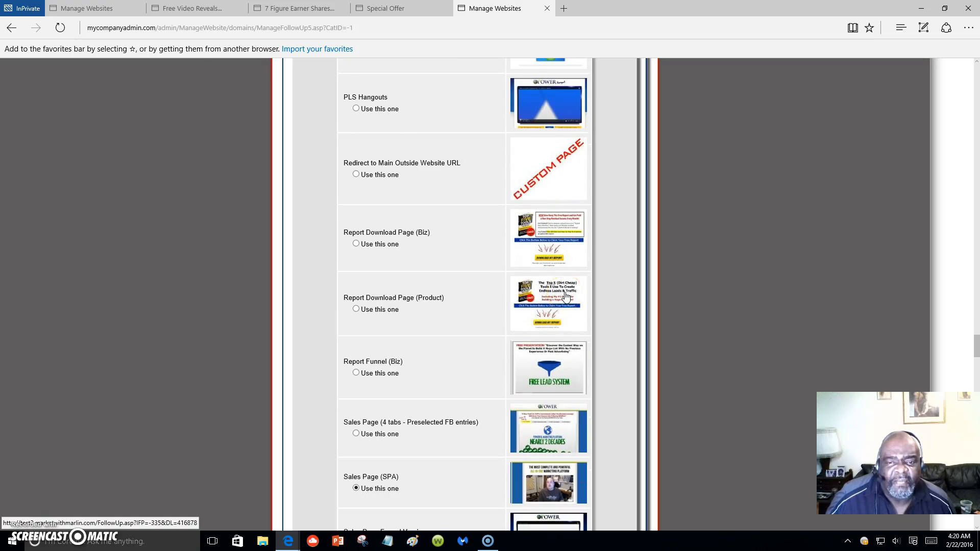
scroll(565, 296, up, 1)
scroll(567, 296, up, 2)
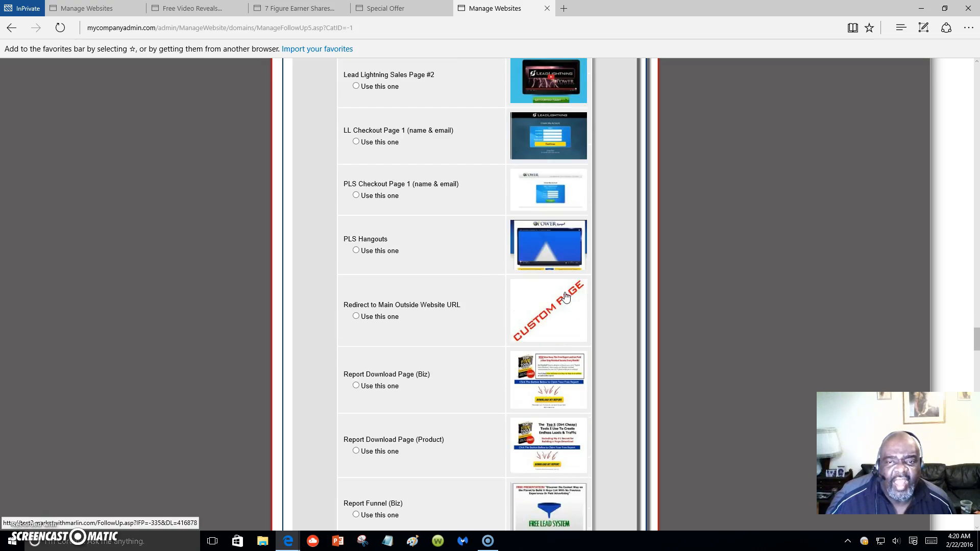
Select PLS Hangouts under Custom Choices as the sales page and open its demo in a separate tab
click(557, 337)
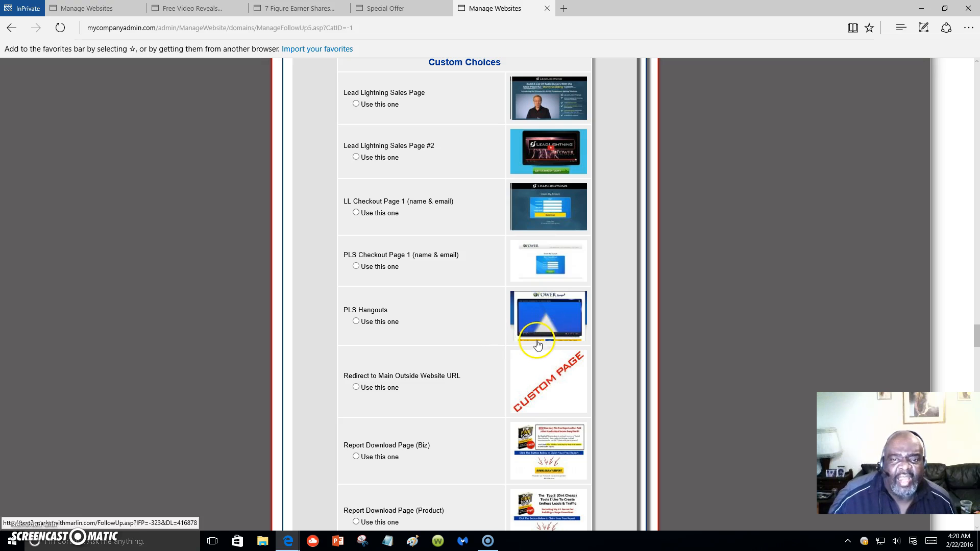
scroll(535, 340, down, 1)
scroll(489, 346, up, 1)
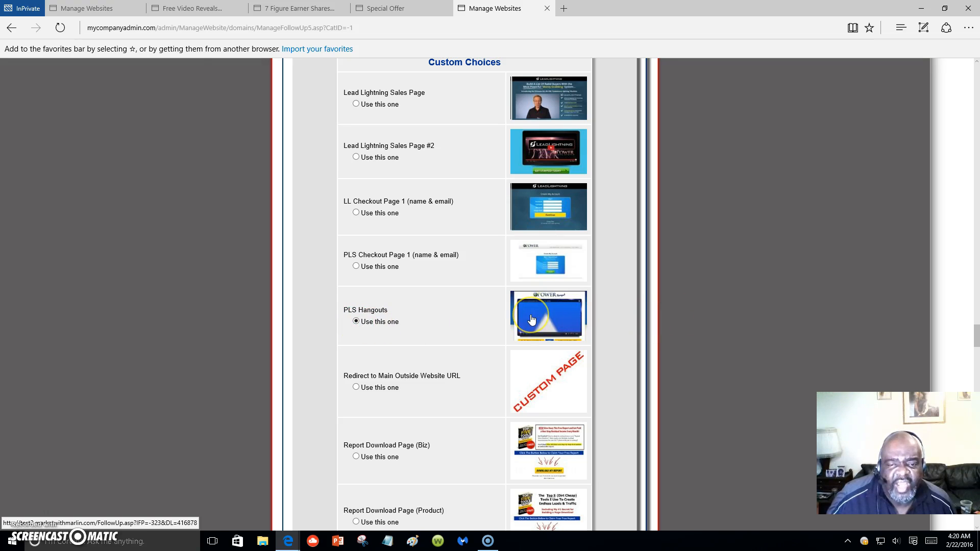
click(532, 319)
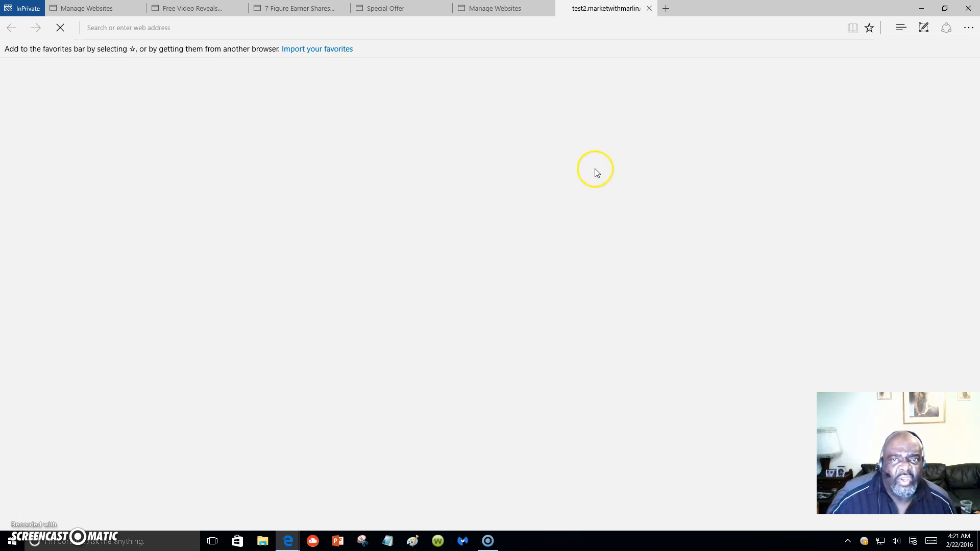
Close the PLS Hangouts demo tab and look through the rest of the custom sales pages for Test2
click(592, 214)
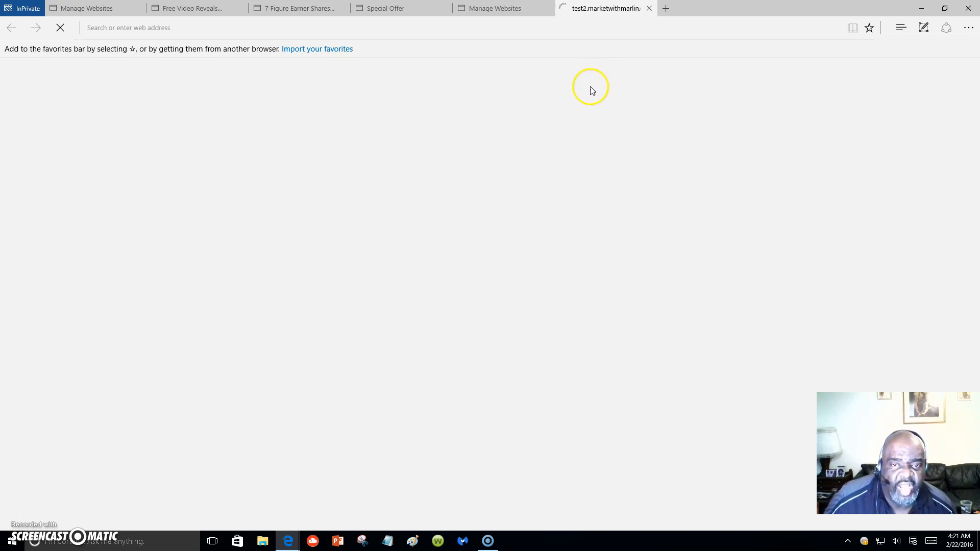
click(648, 8)
scroll(489, 311, down, 3)
scroll(493, 311, down, 15)
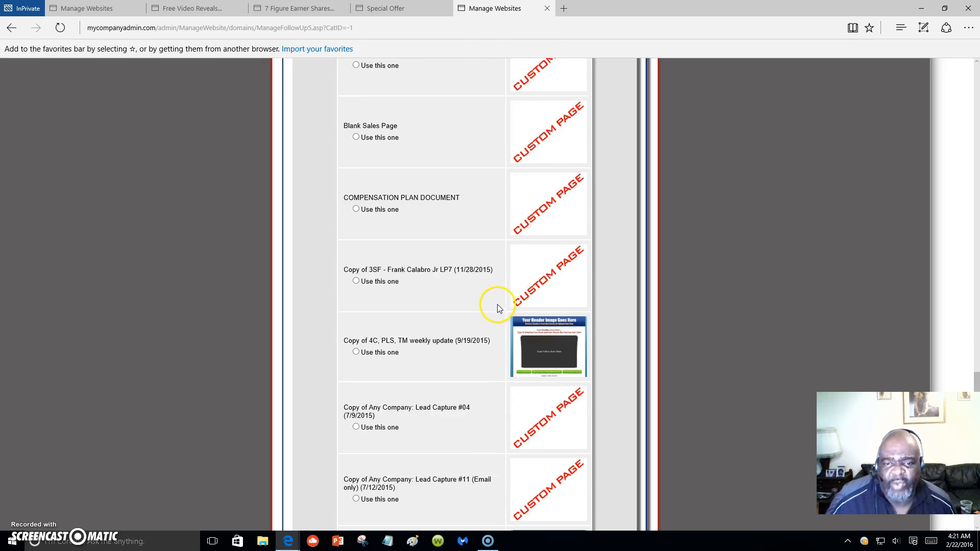
scroll(497, 305, down, 15)
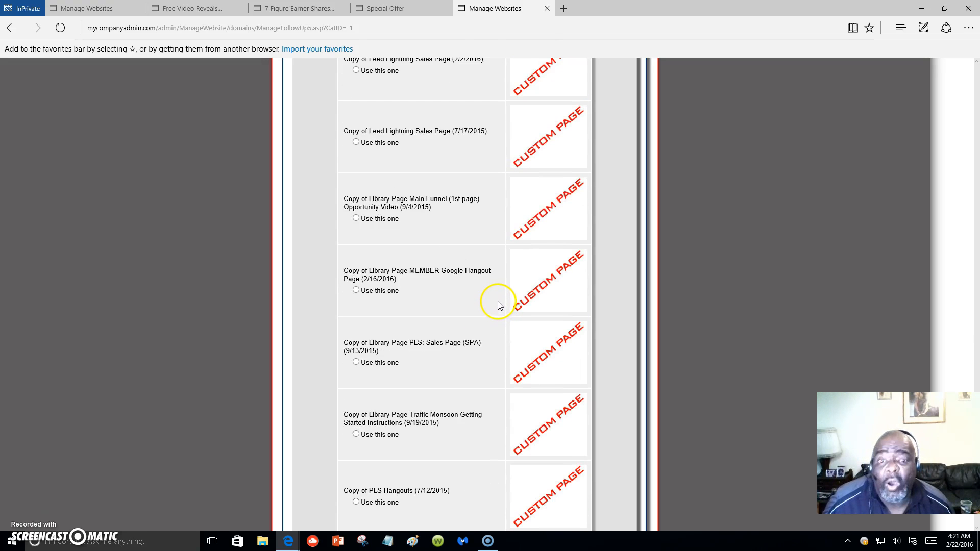
scroll(499, 304, down, 18)
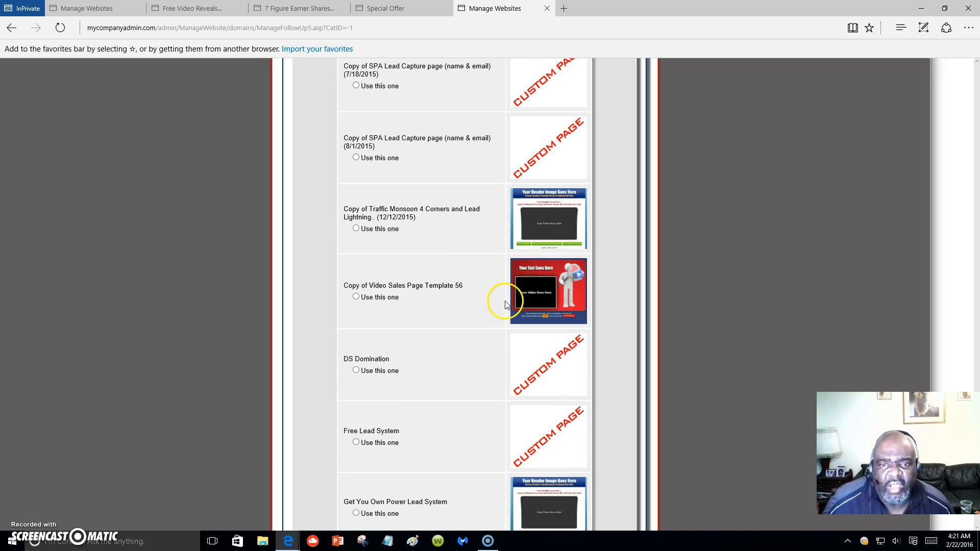
scroll(507, 304, down, 14)
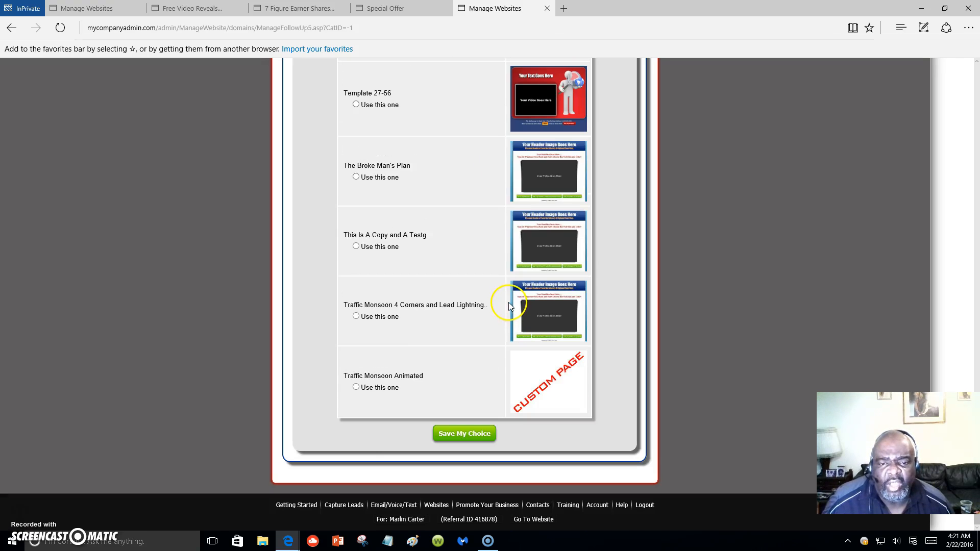
scroll(508, 302, up, 6)
scroll(510, 296, up, 9)
scroll(505, 288, down, 1)
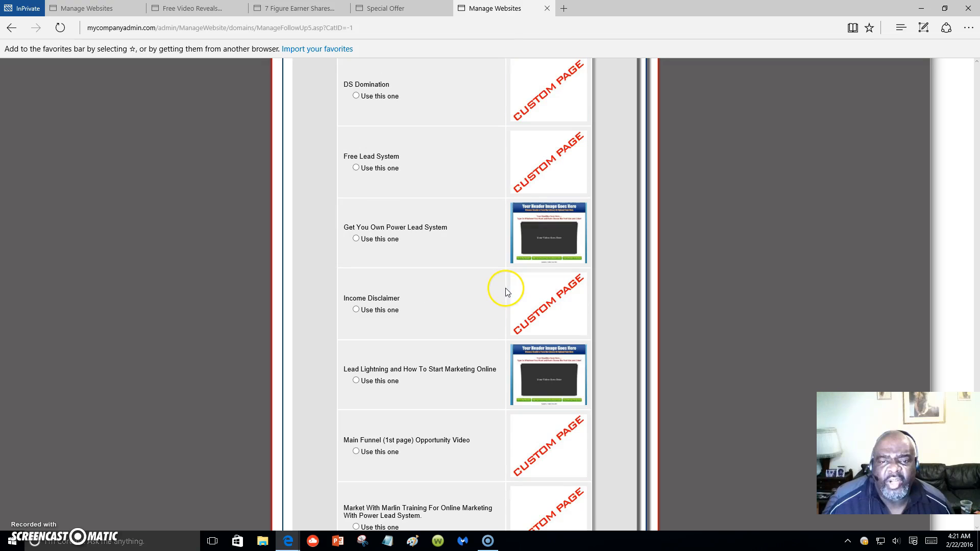
scroll(505, 290, down, 1)
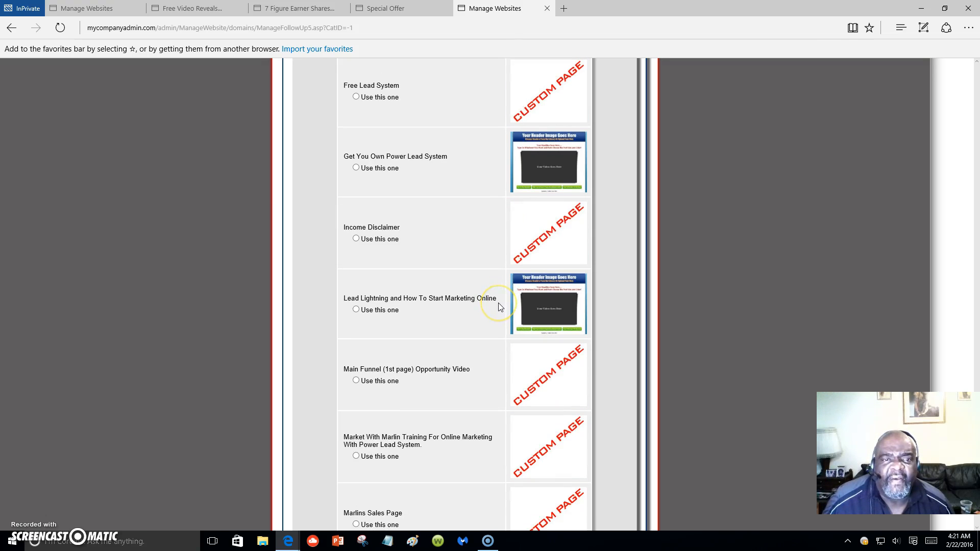
scroll(498, 302, down, 2)
scroll(499, 301, up, 2)
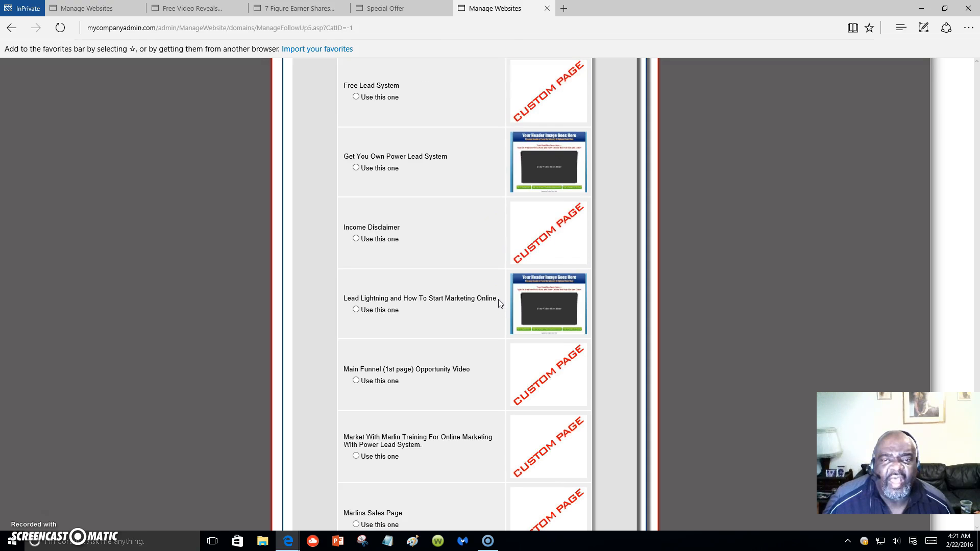
Open the demo of the Get You Own Power Lead System custom page through its test link and pause its video
click(541, 174)
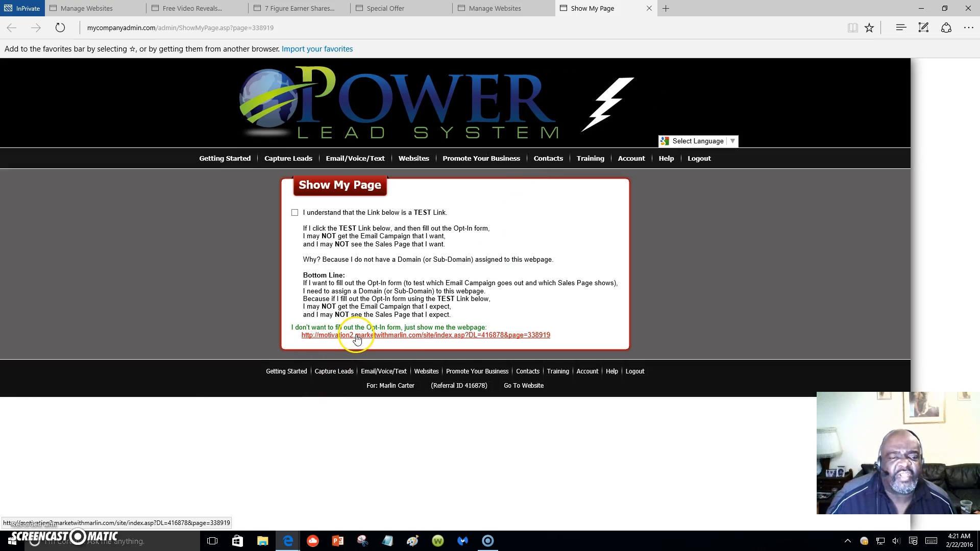
click(356, 336)
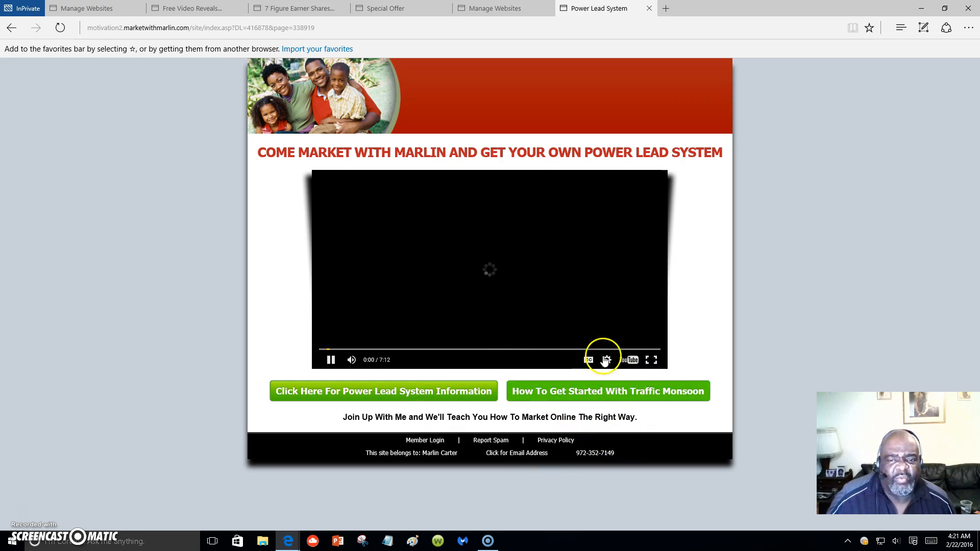
click(628, 293)
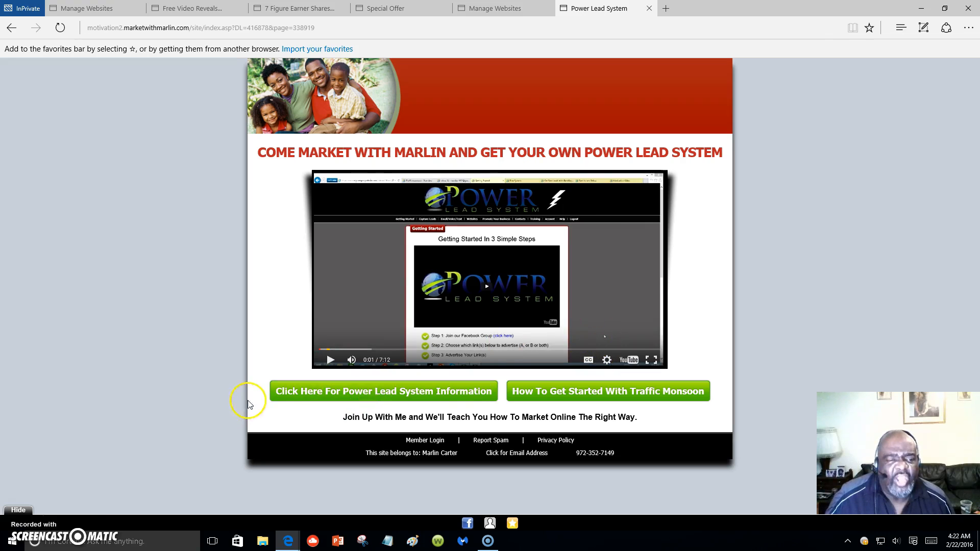
click(618, 392)
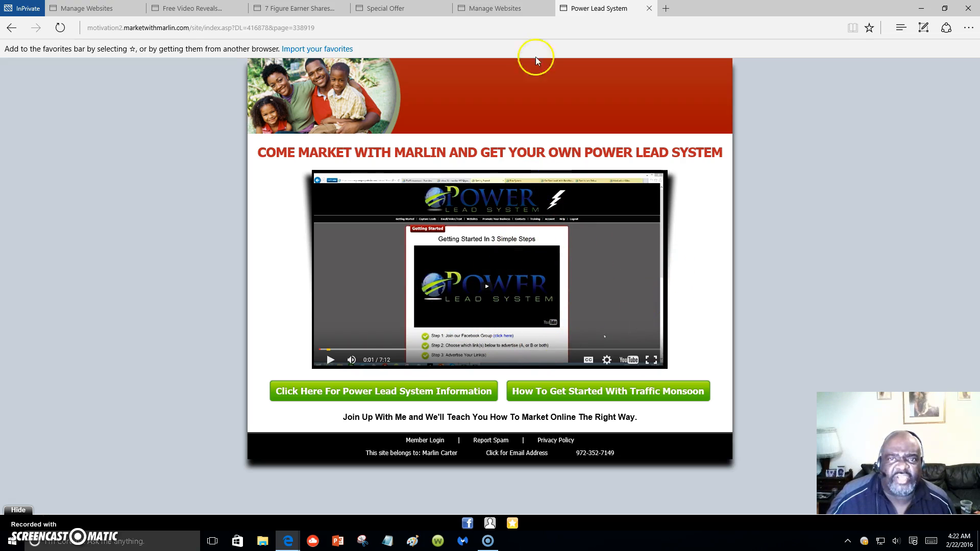
Return to the first Manage Websites tab and bring up the beginning of Choose Your Landing Page
click(92, 9)
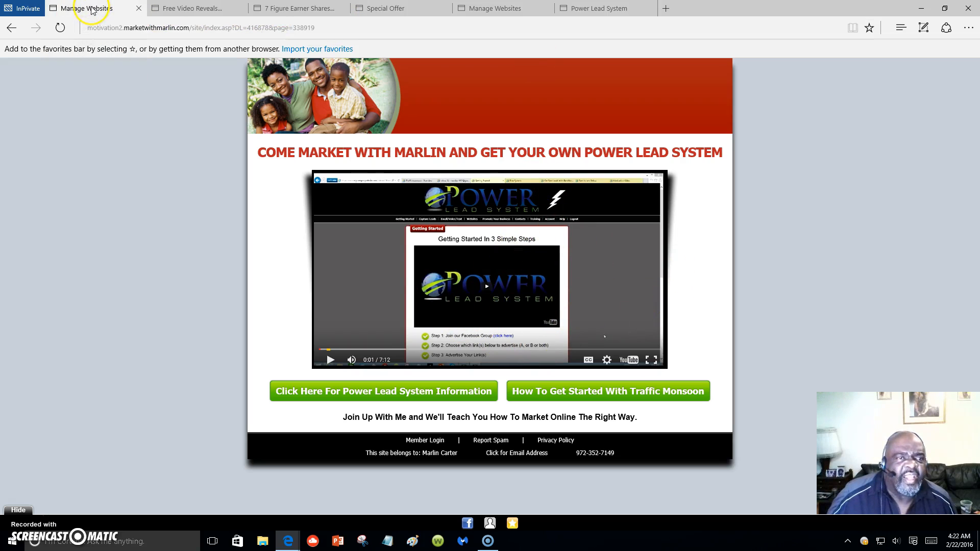
scroll(384, 204, up, 8)
scroll(386, 213, up, 12)
scroll(386, 213, up, 15)
scroll(386, 211, up, 15)
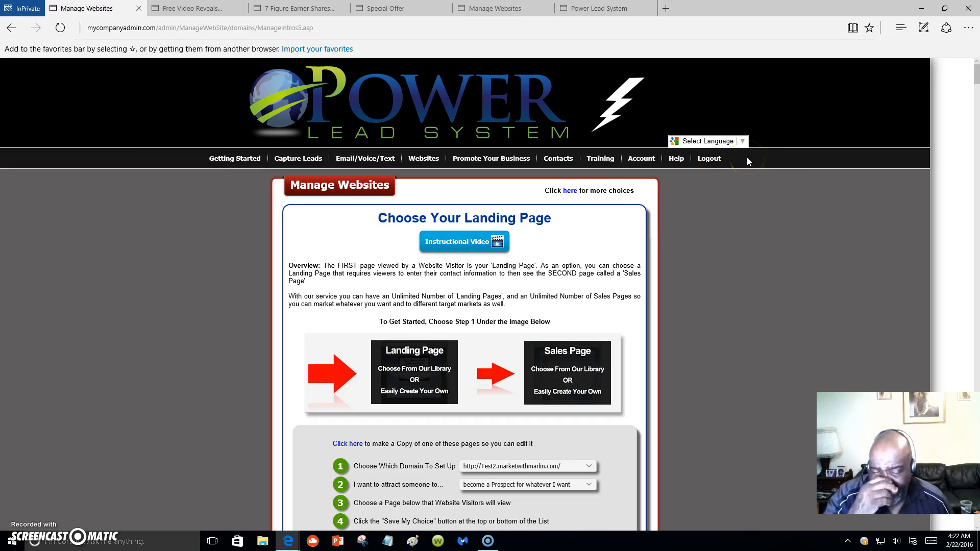
View the Free Video Reveals capture page again and return to Choose Your Landing Page
mouse_move(182, 8)
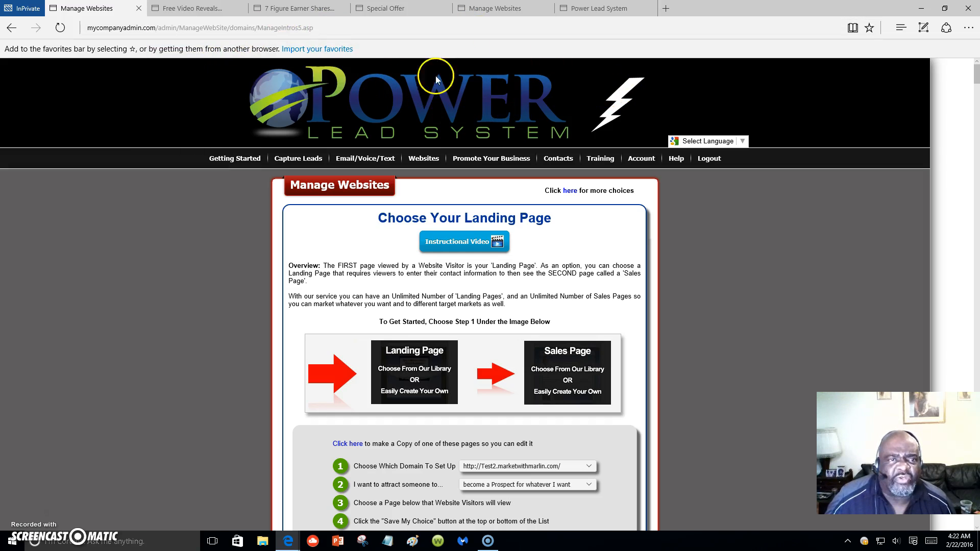
mouse_move(310, 6)
mouse_move(234, 9)
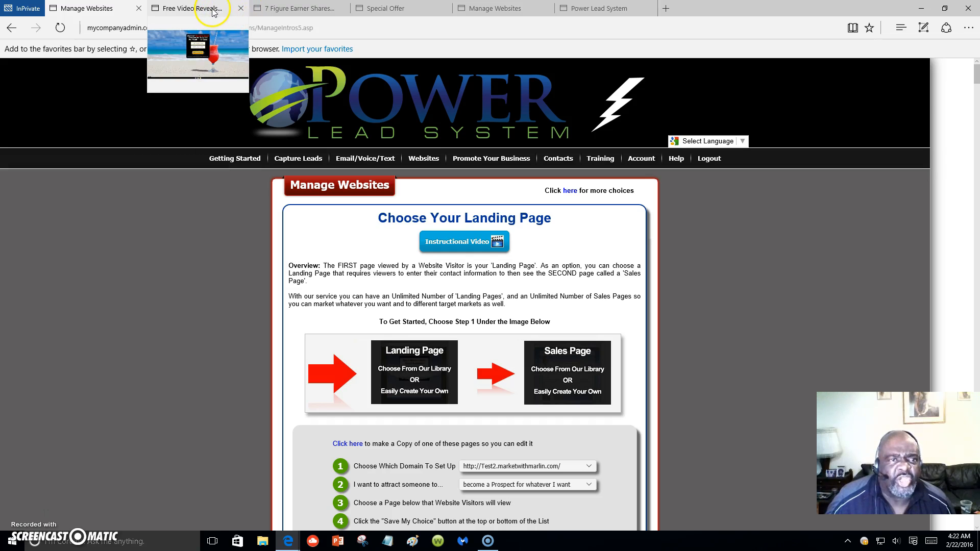
click(221, 14)
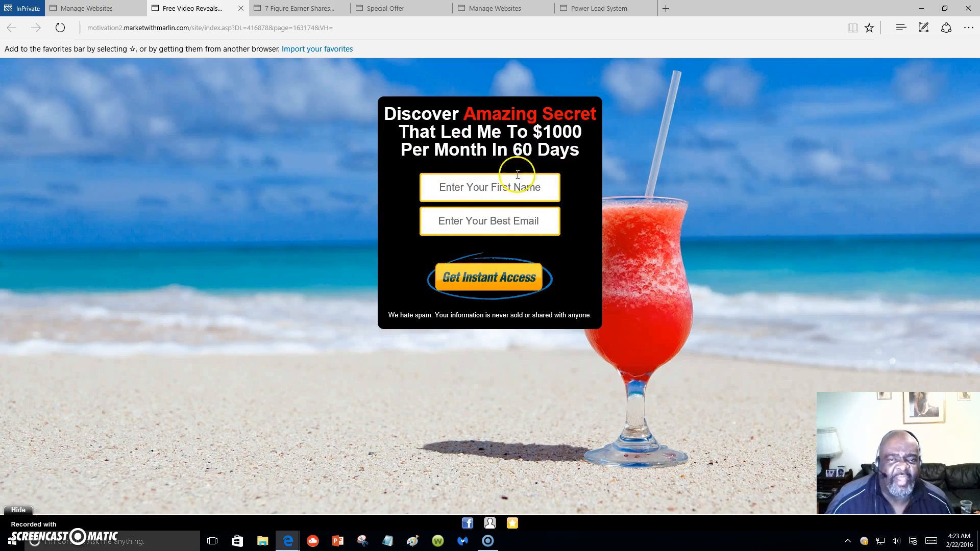
click(77, 10)
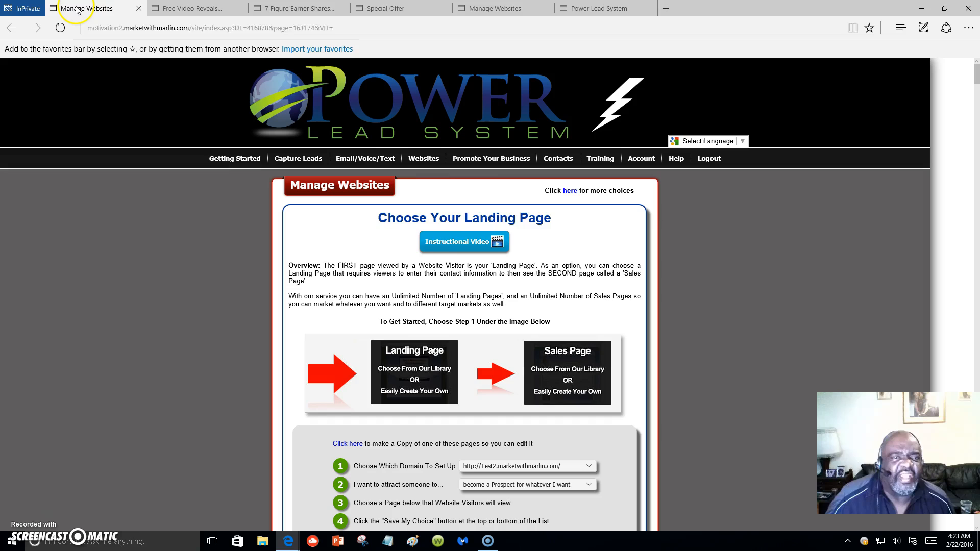
scroll(547, 453, down, 4)
scroll(550, 430, up, 4)
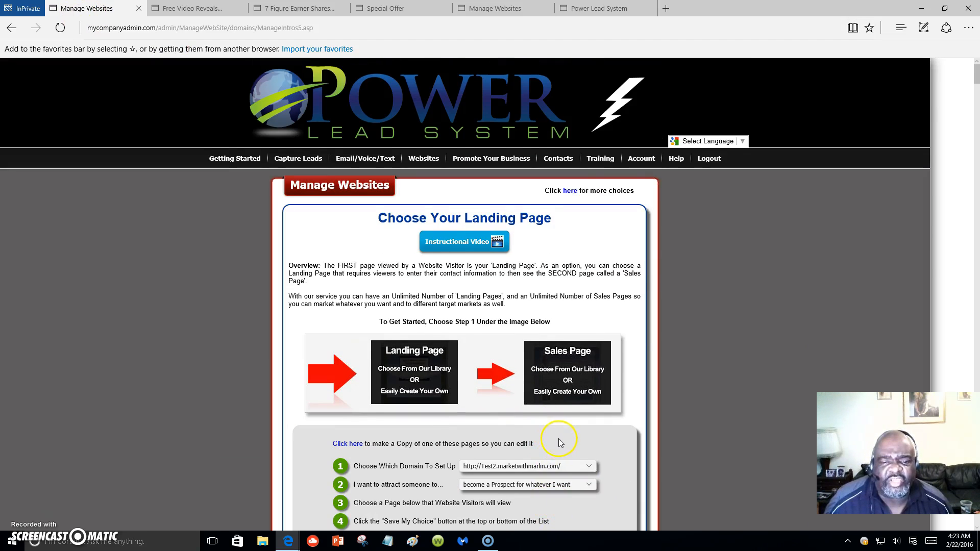
scroll(559, 442, down, 1)
scroll(556, 437, up, 1)
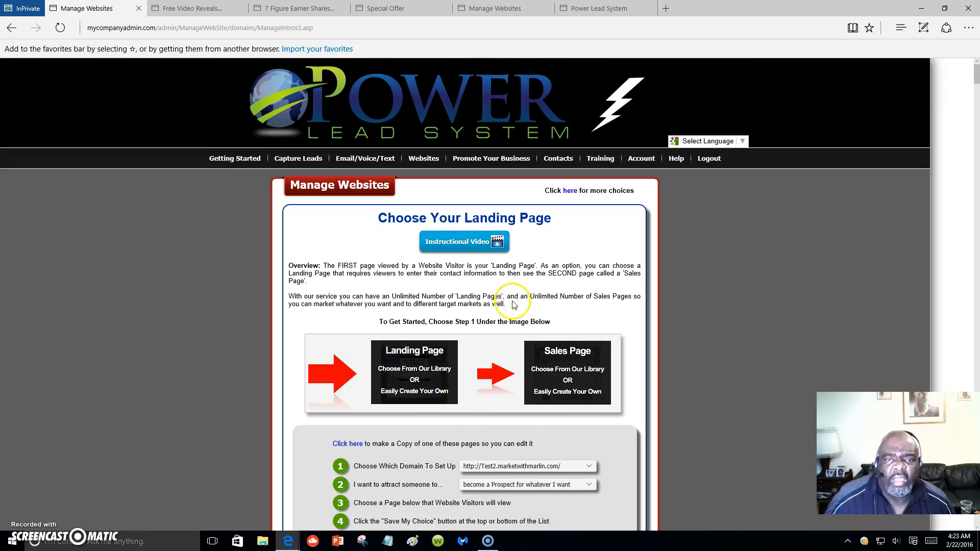
mouse_move(428, 161)
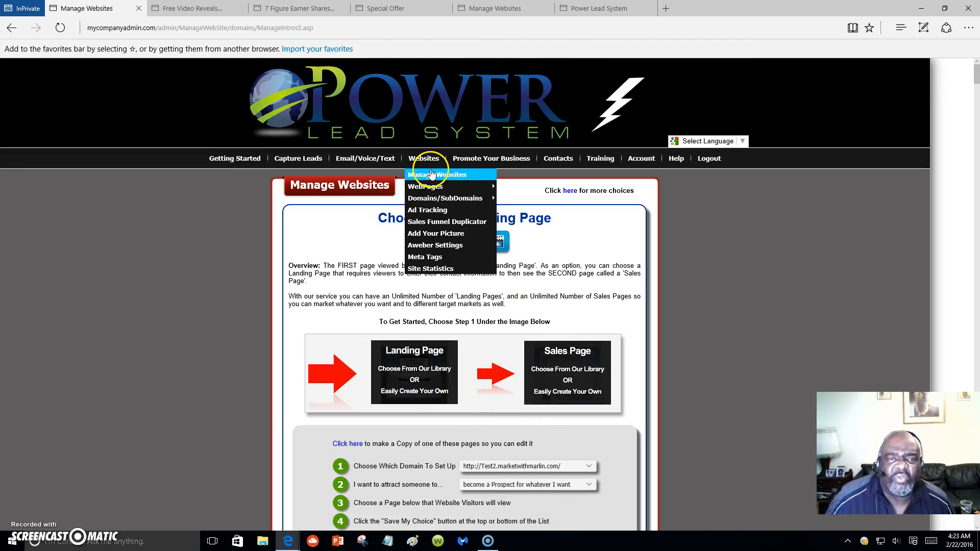
Find the 3 Step System under Sales Funnels Created for You and open its demo webpage through the test link
scroll(559, 414, down, 4)
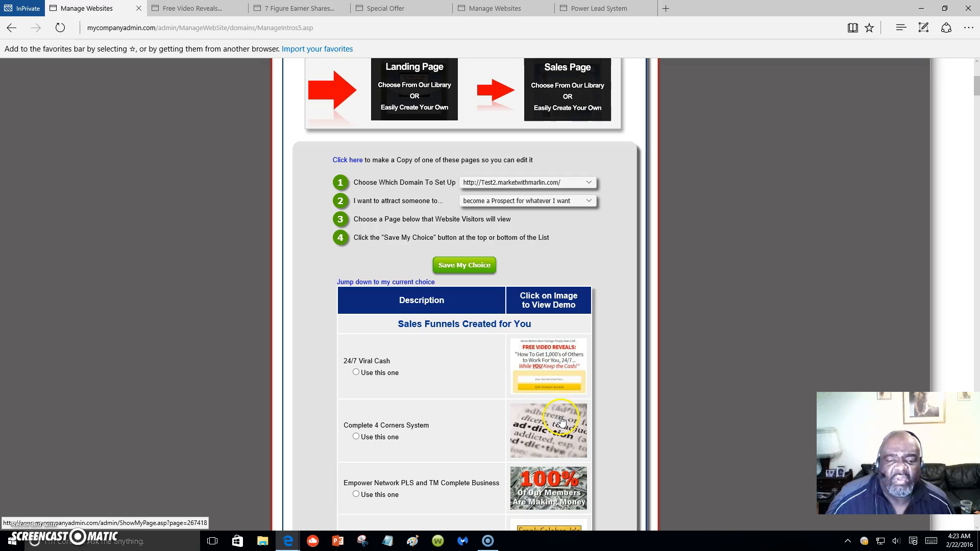
scroll(559, 413, down, 3)
scroll(560, 413, up, 4)
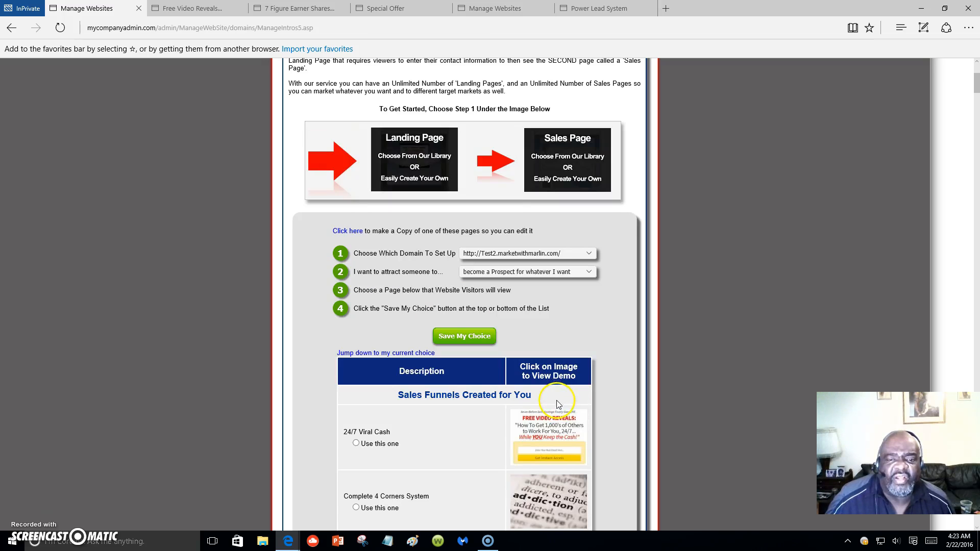
scroll(558, 404, down, 2)
scroll(558, 406, up, 1)
scroll(557, 406, down, 2)
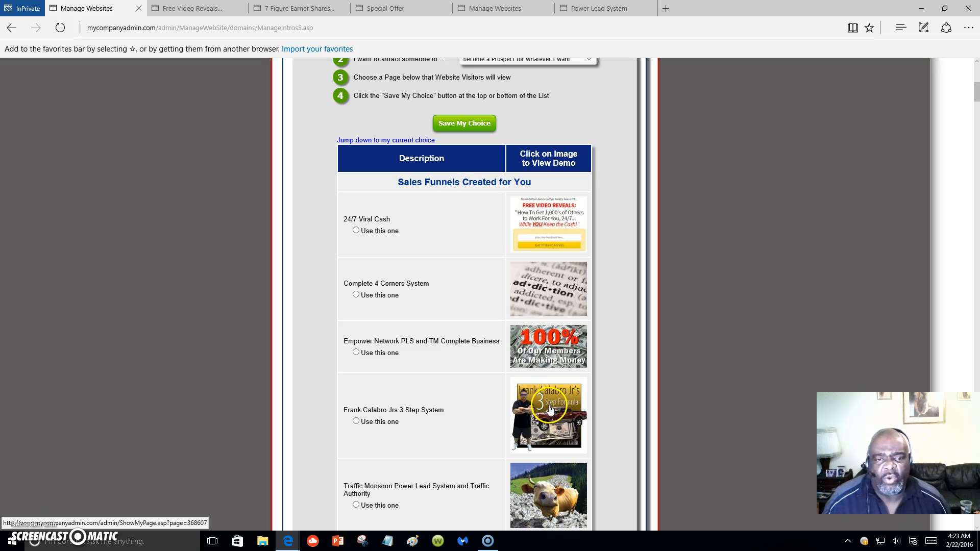
click(549, 408)
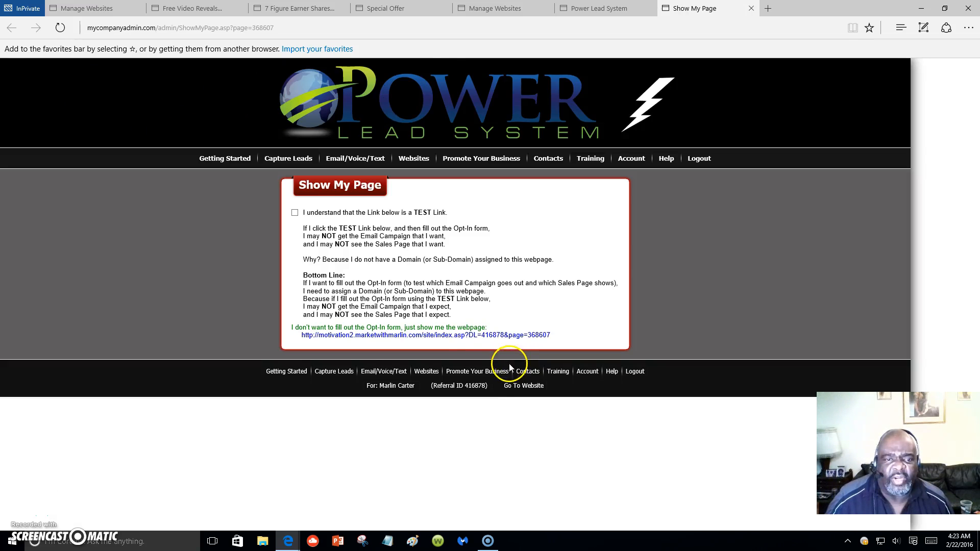
click(469, 337)
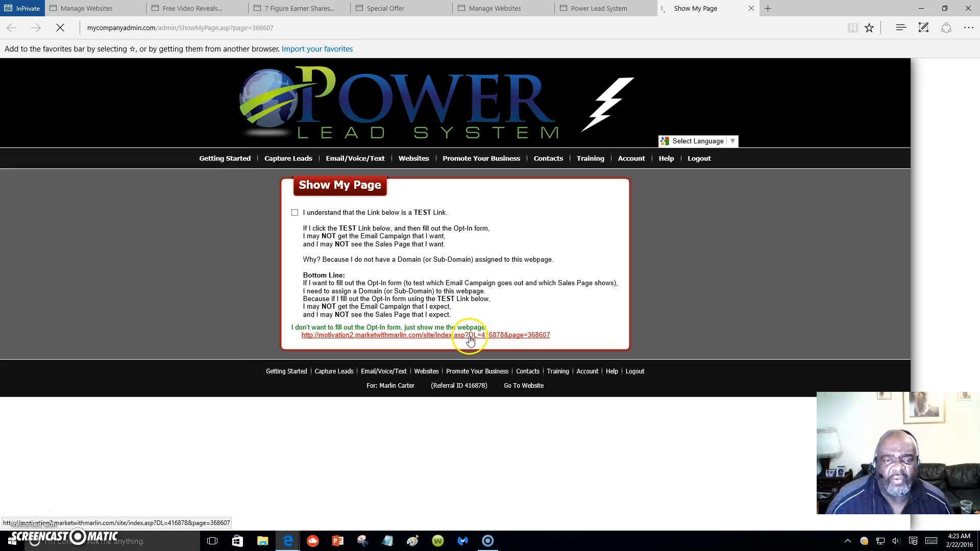